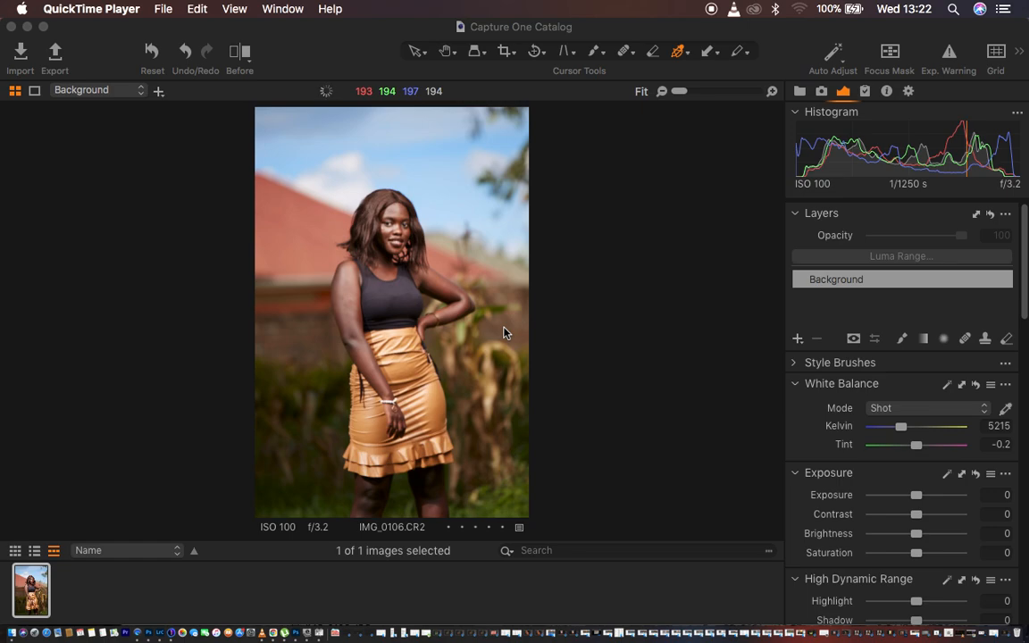
click(165, 293)
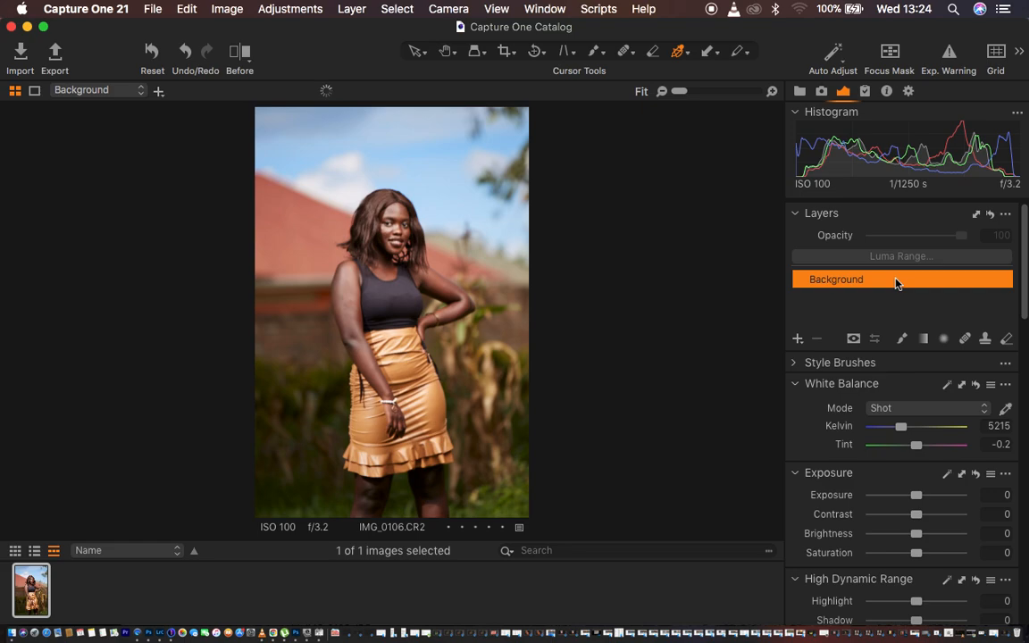
scroll(905, 535, down, 5)
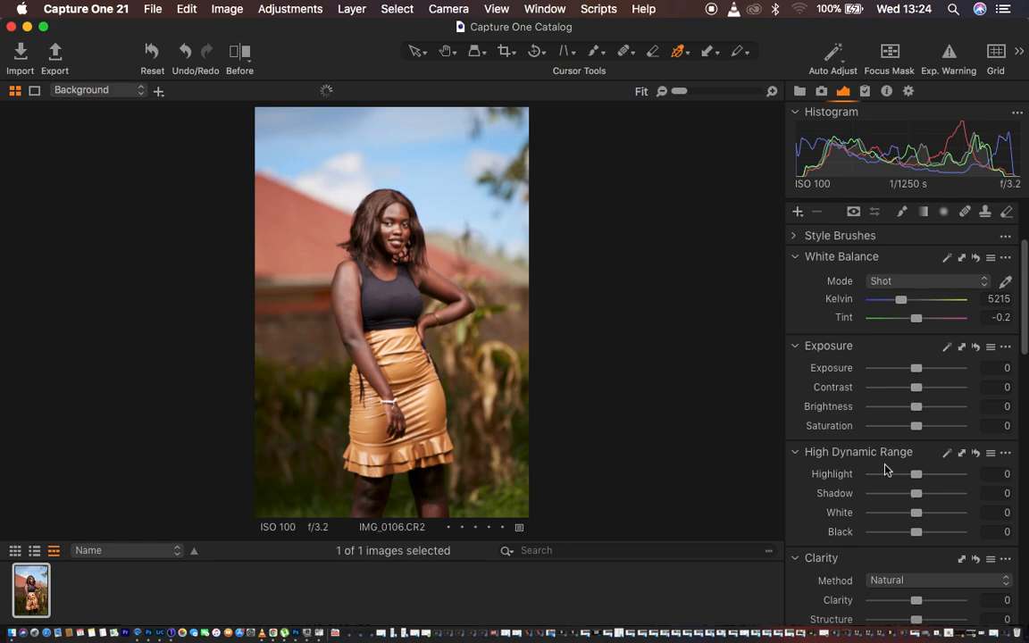
click(542, 8)
mouse_move(542, 30)
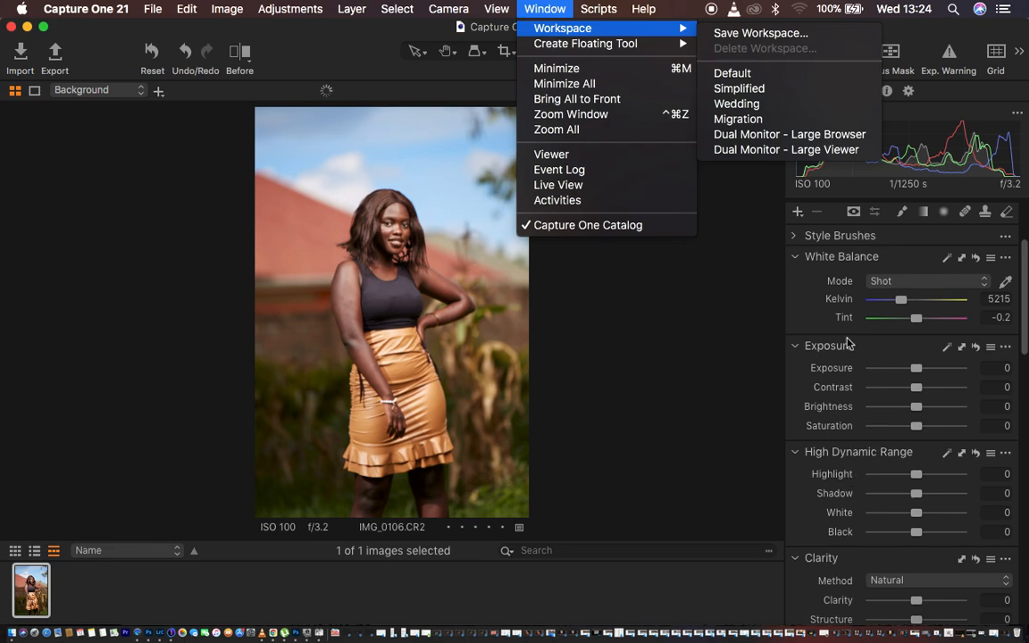
click(722, 359)
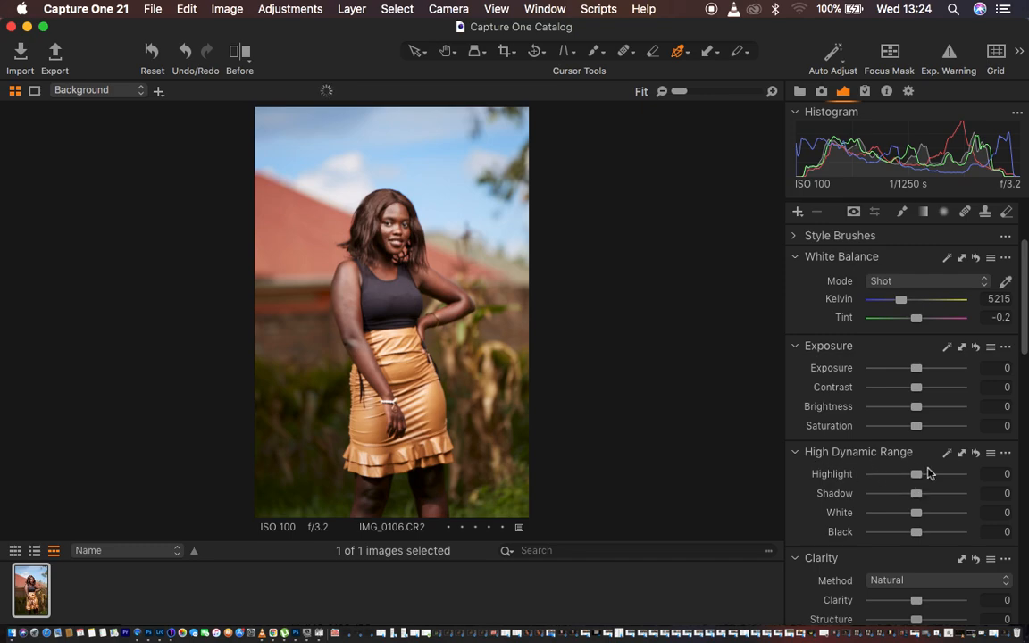
Set the background layer's Highlight to -100 and White to -45, and raise its Contrast to 5
drag(916, 474, 844, 475)
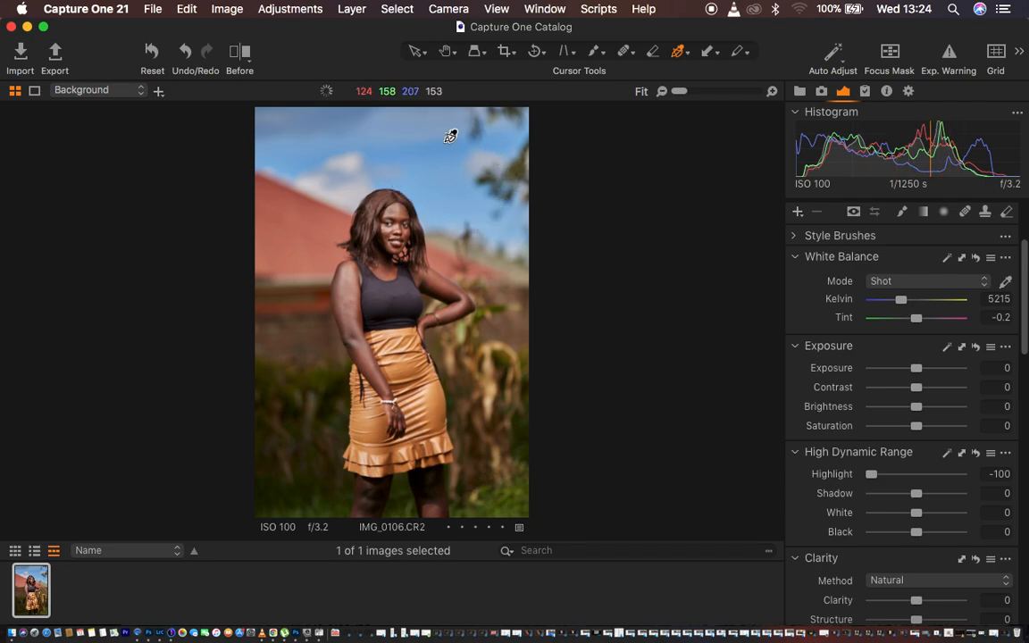
drag(916, 512, 896, 516)
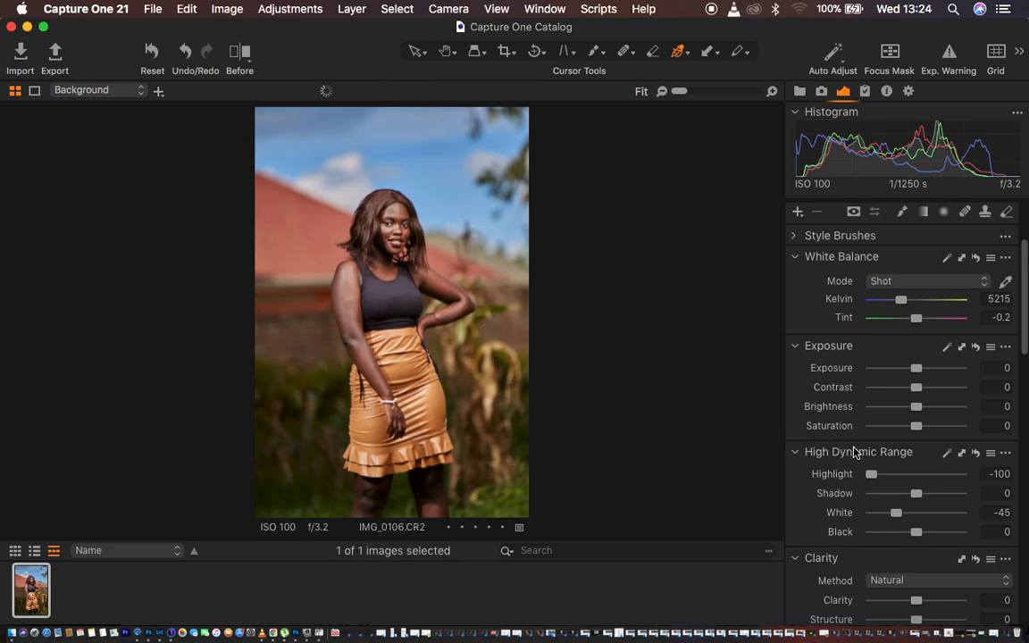
click(915, 390)
drag(914, 390, 918, 393)
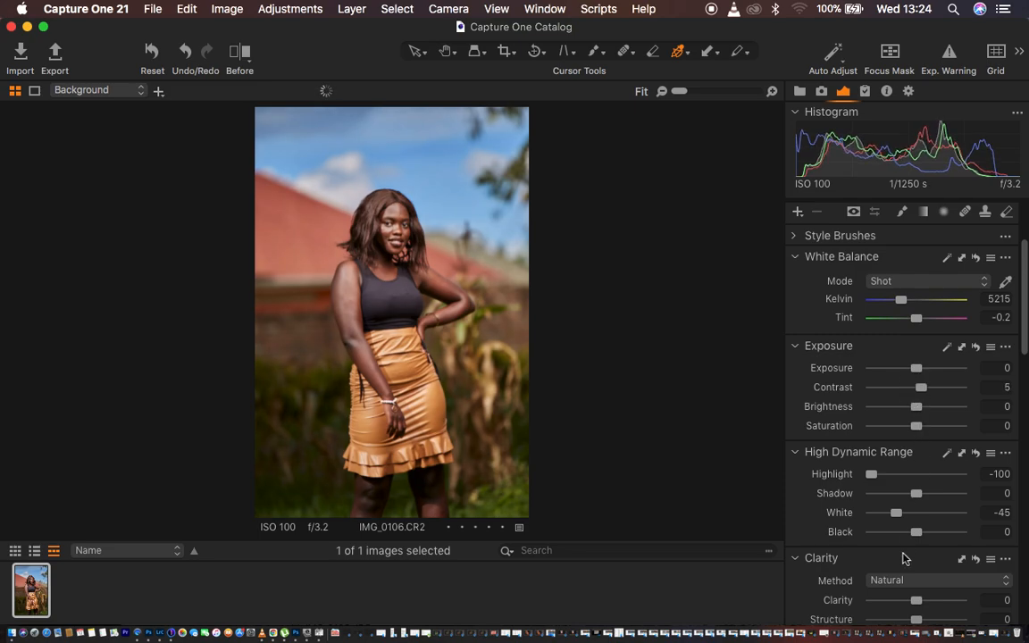
Raise the background layer's Clarity to 6 and lower its Black value to -14
scroll(902, 554, down, 3)
drag(915, 527, 917, 525)
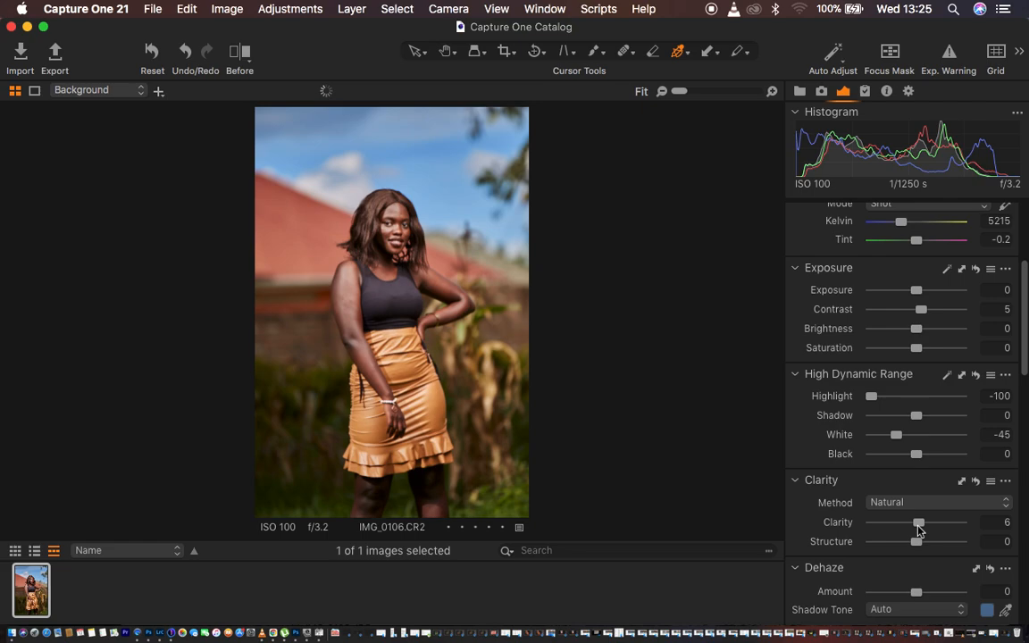
drag(916, 454, 914, 460)
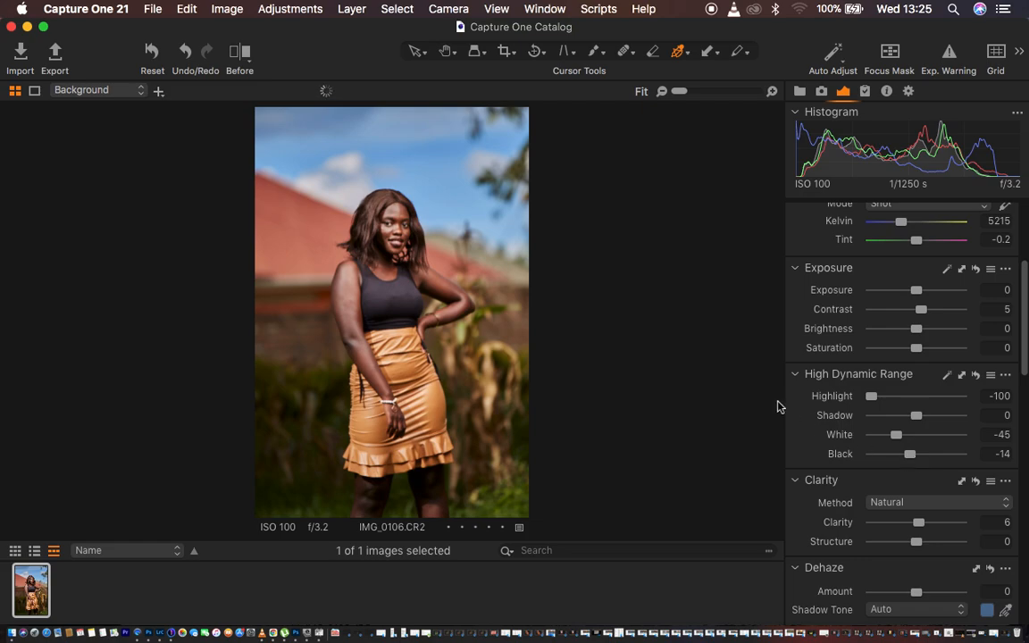
Check the woman's face up close and lower the White value to -100
scroll(463, 273, up, 3)
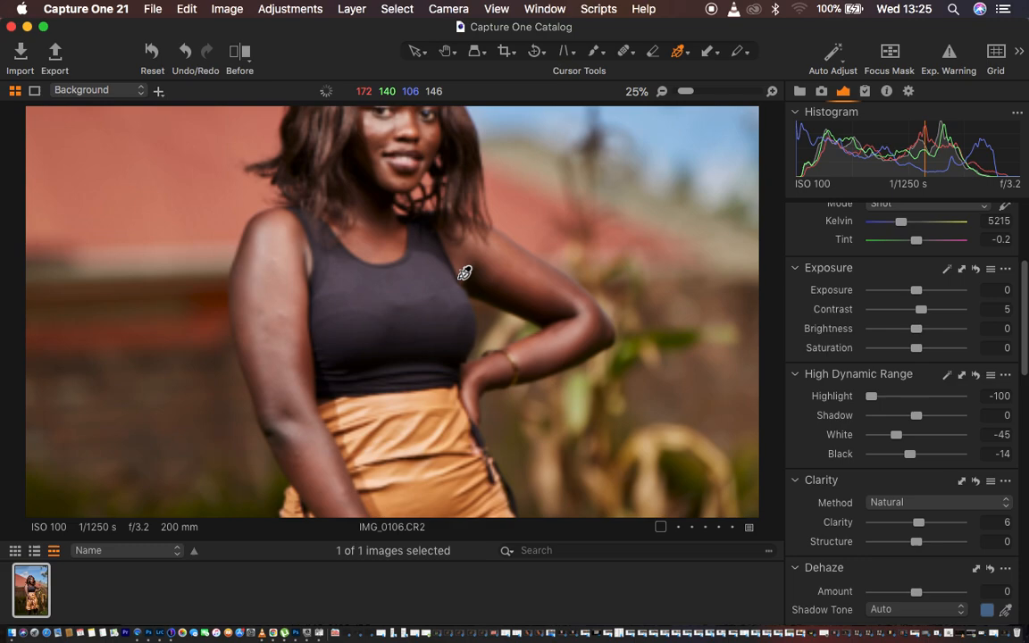
drag(492, 207, 409, 232)
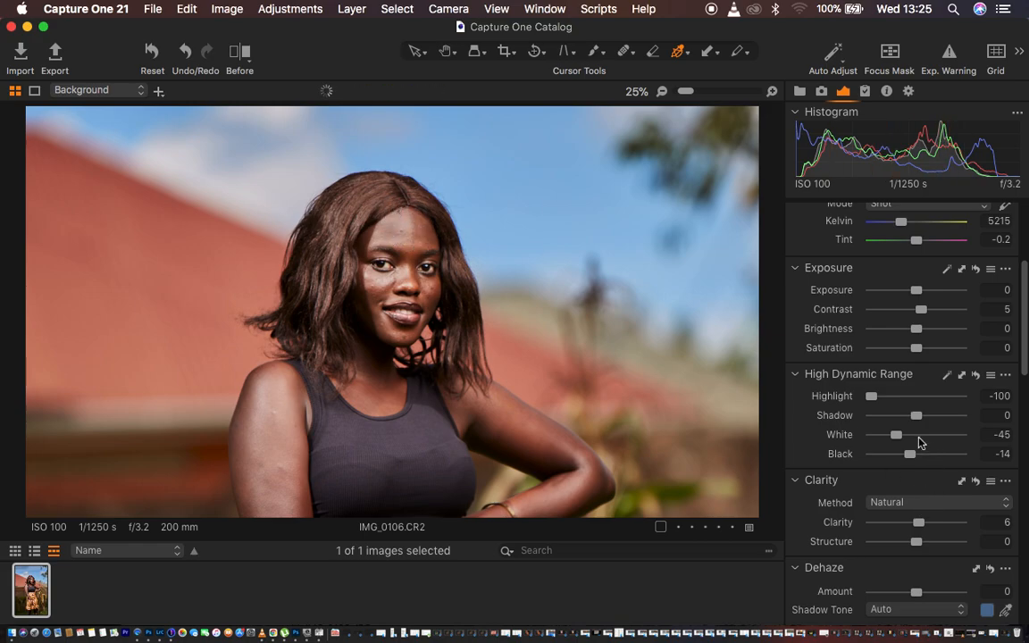
drag(897, 434, 858, 441)
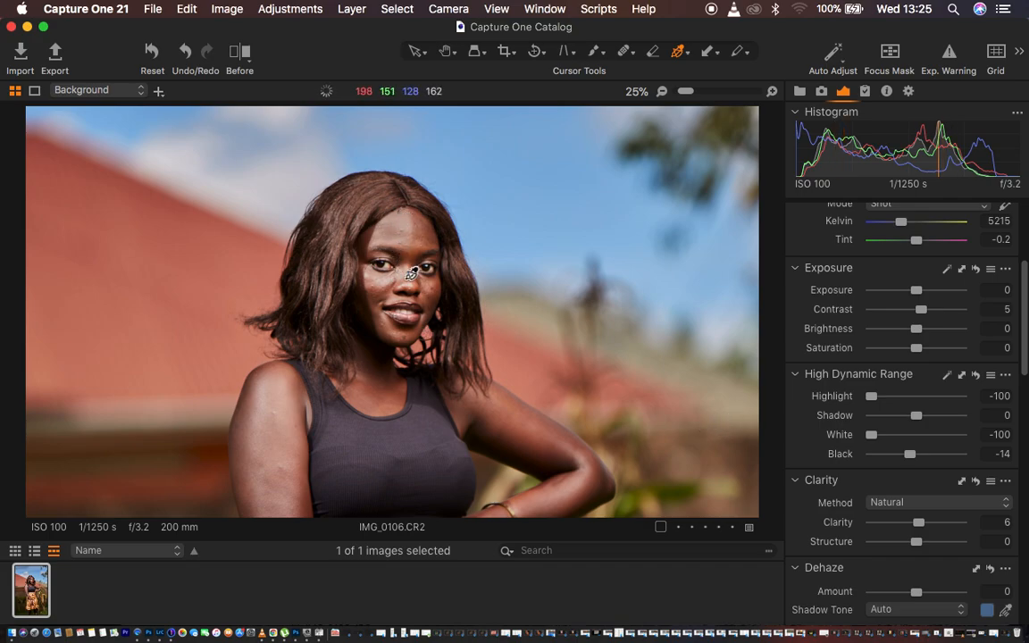
Lift the photo's shadows by setting the High Dynamic Range Shadow value to 43
key(super+minus)
key(super+minus)
key(super+plus)
key(super+minus)
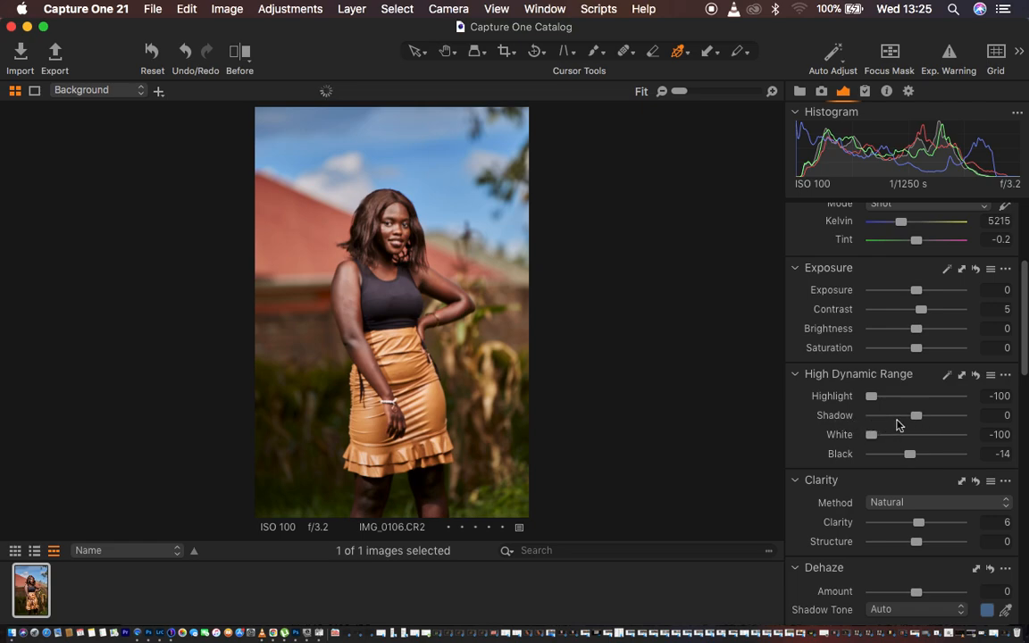
click(937, 417)
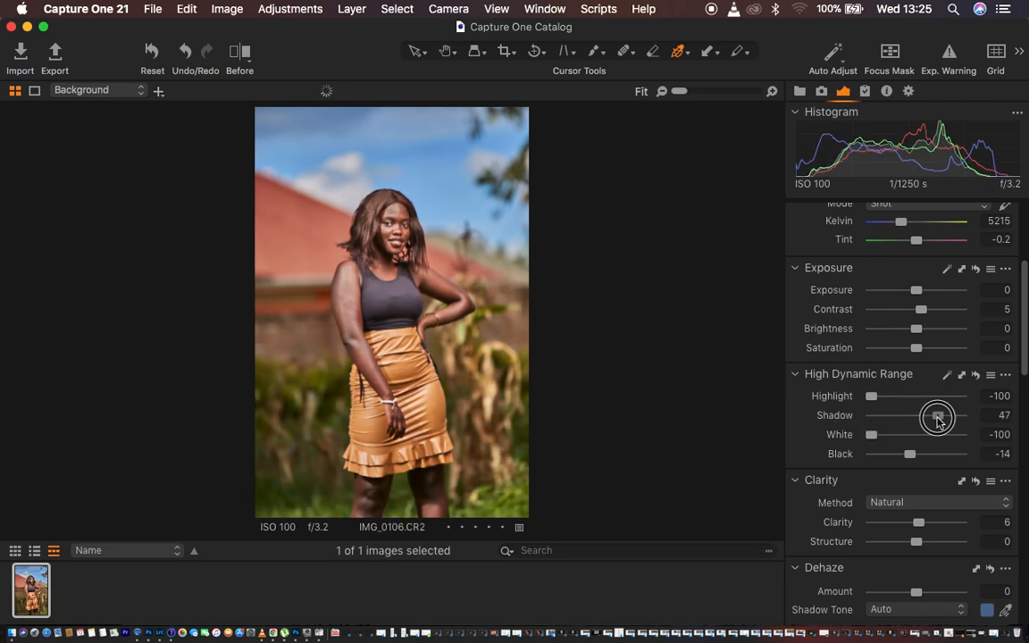
drag(937, 417, 934, 417)
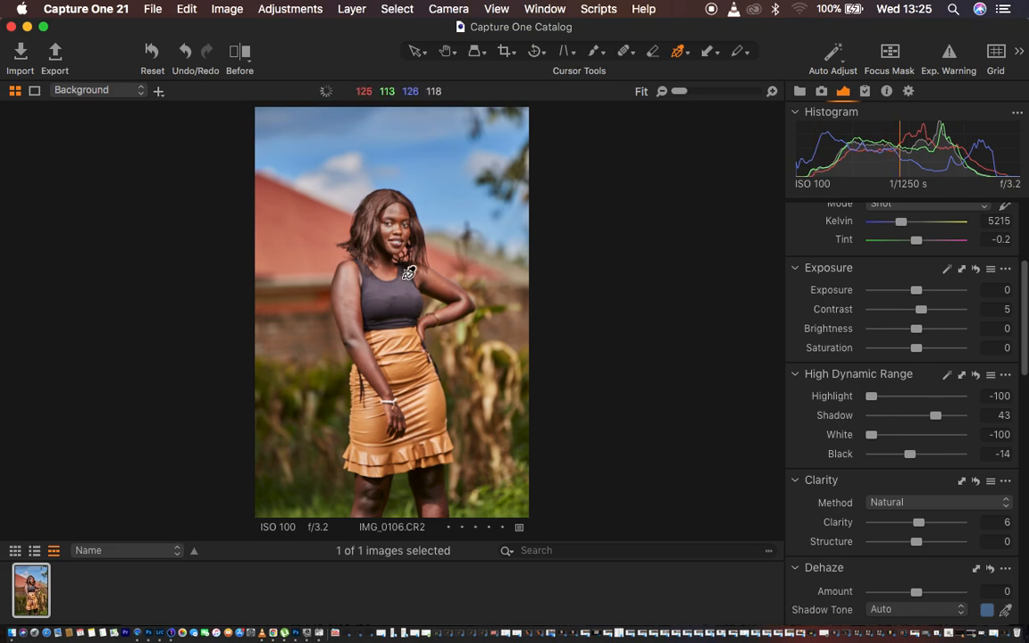
Set the RGB input levels to a black point of 6 and a white point of 252
scroll(830, 480, down, 10)
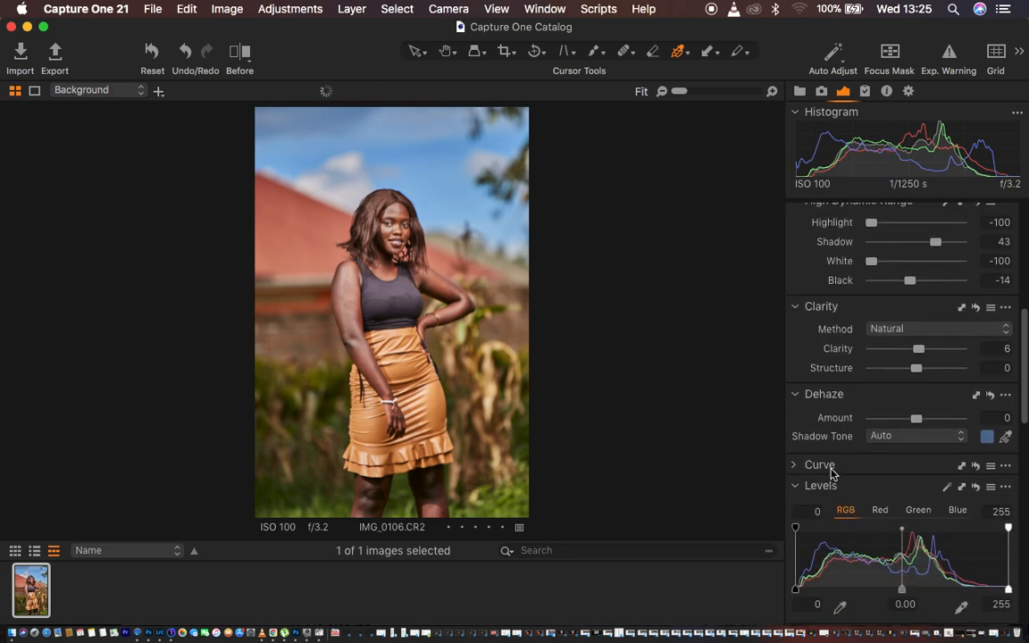
drag(796, 488, 801, 491)
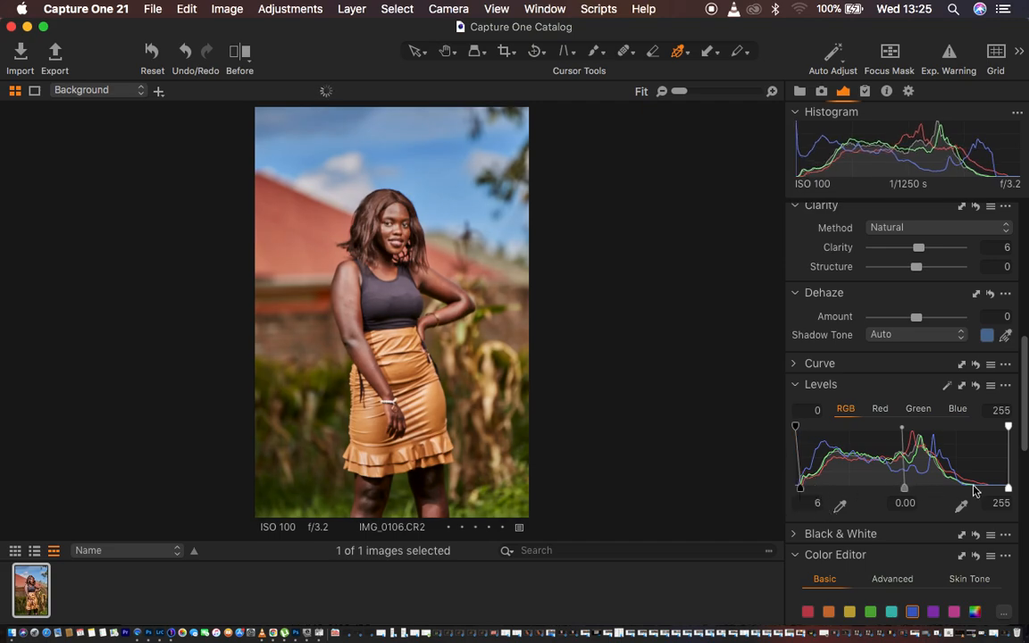
drag(1007, 488, 1004, 488)
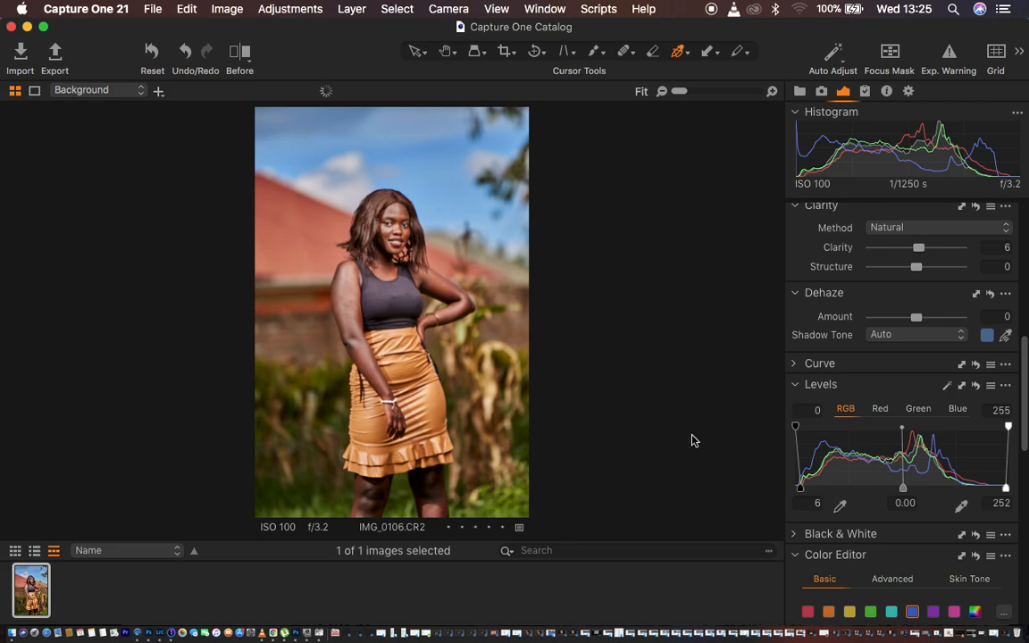
Compare the original and edited photo in the split before/after view, then leave the comparison
click(237, 55)
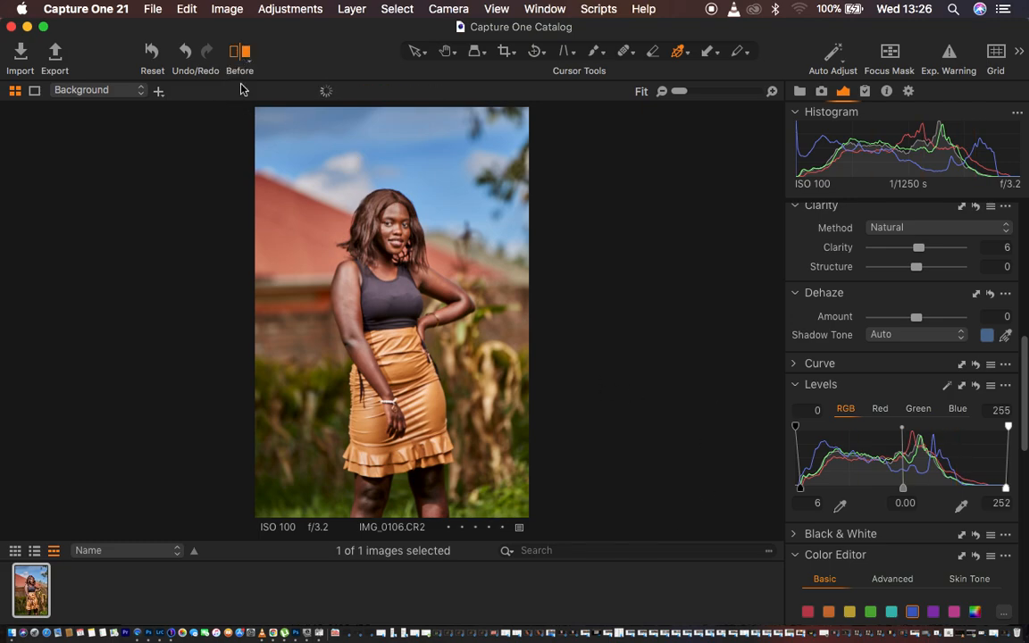
drag(386, 310, 339, 310)
drag(243, 268, 191, 199)
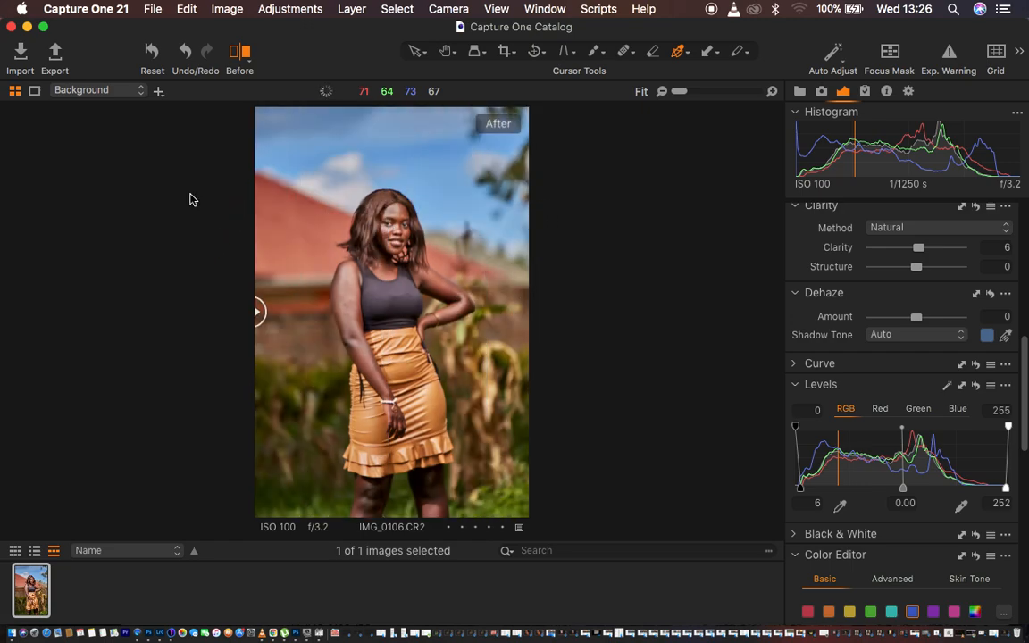
click(224, 46)
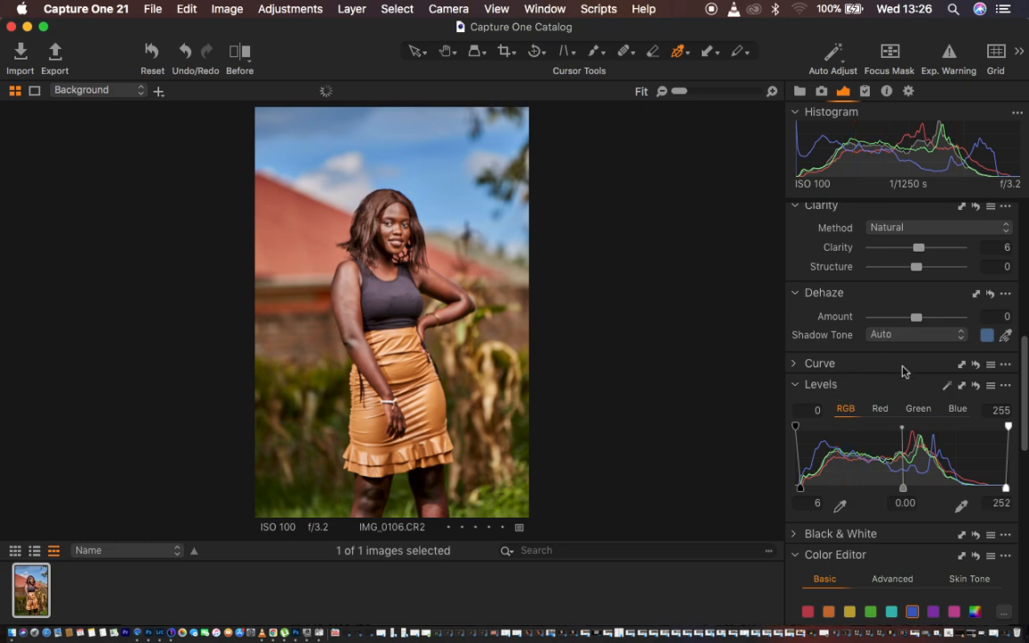
Add a new filled adjustment layer and name it "color grading"
scroll(901, 369, up, 4)
scroll(902, 369, up, 7)
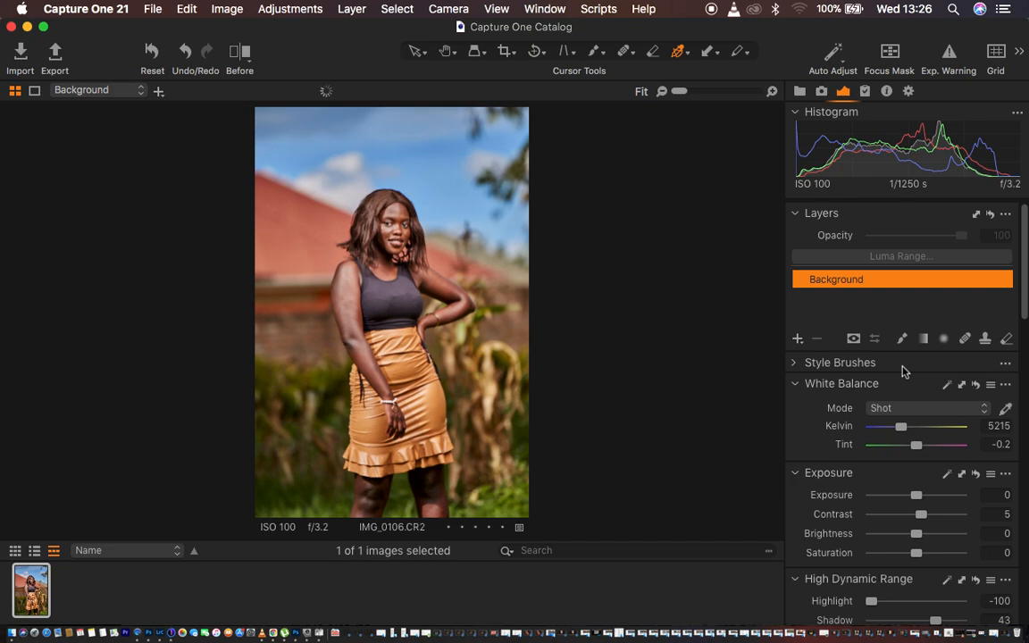
click(799, 341)
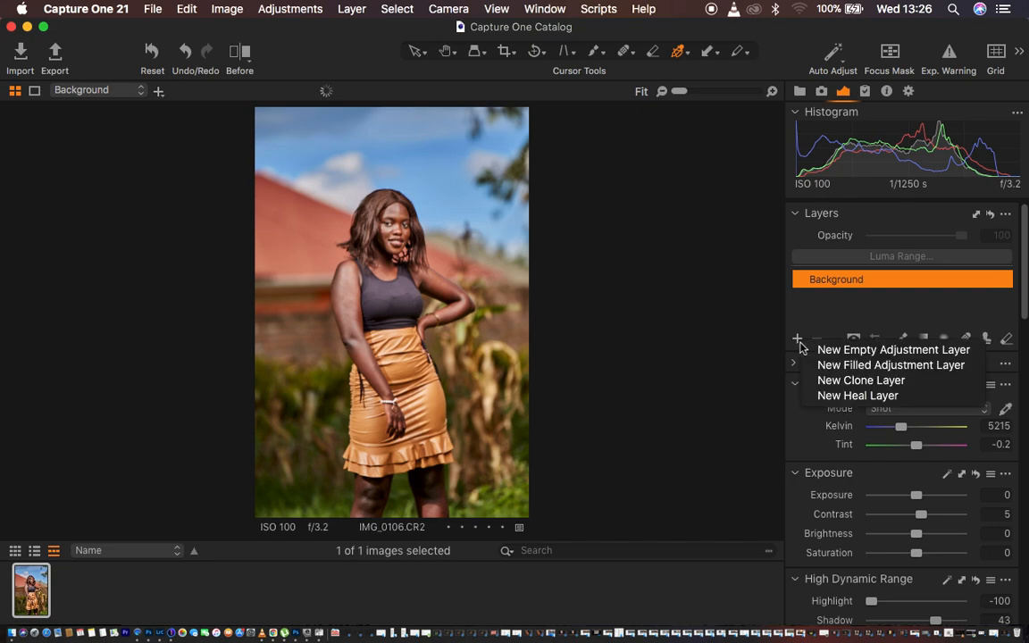
click(849, 364)
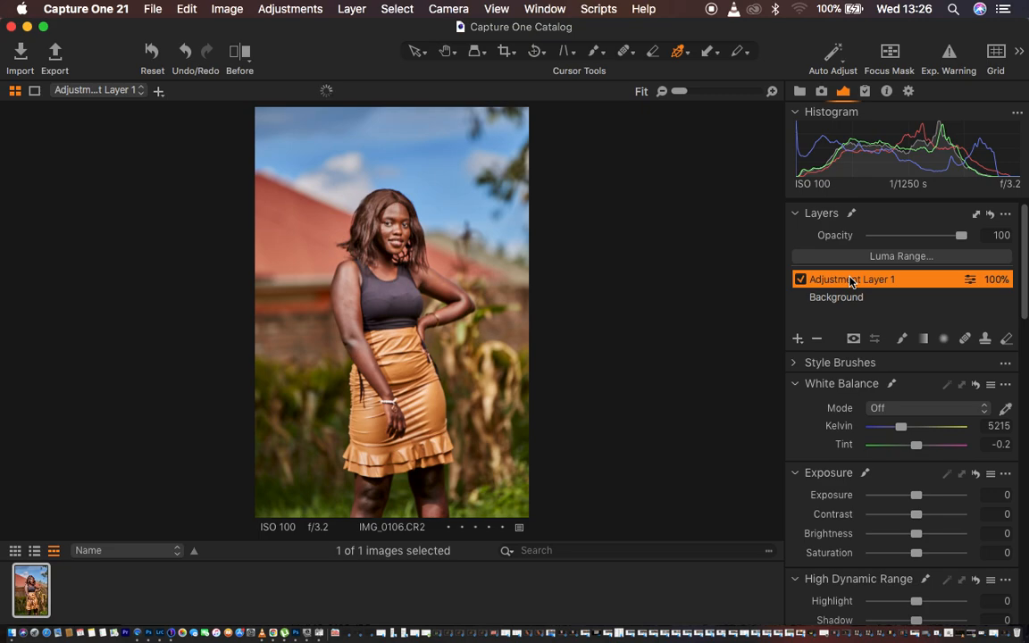
double_click(850, 280)
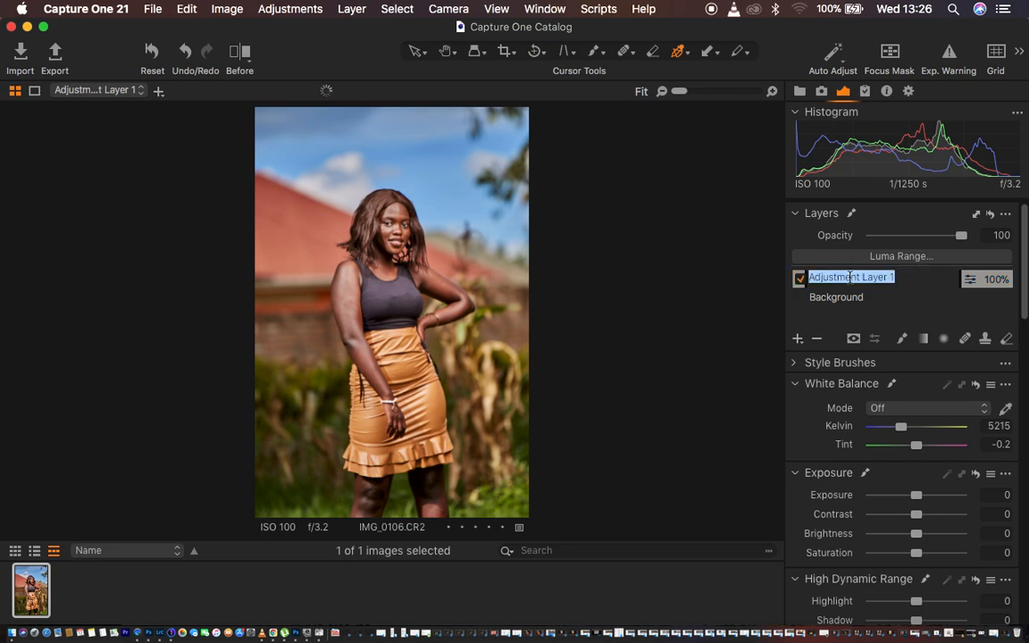
text(d)
text(olor grad)
text(ing)
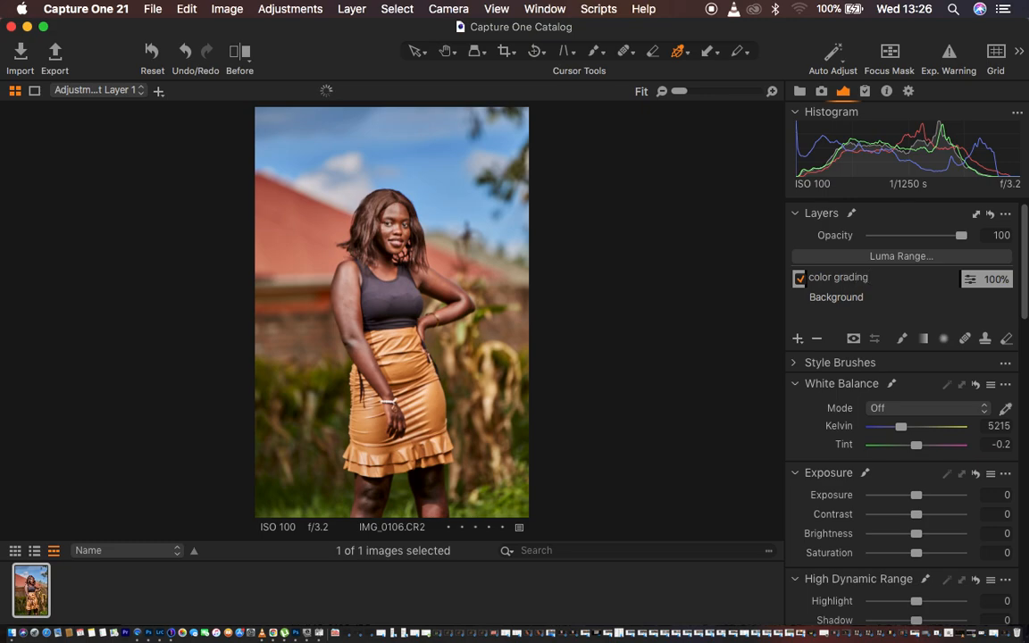
key(Return)
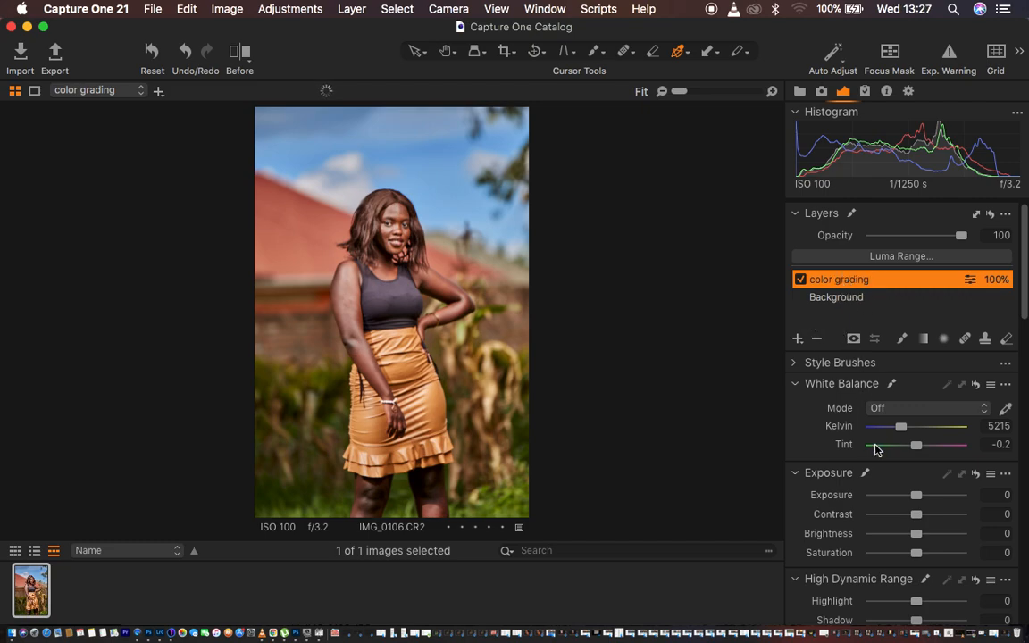
Change the background layer's ICC profile to Canon EOS-6D ProStandard in the base characteristics
click(855, 301)
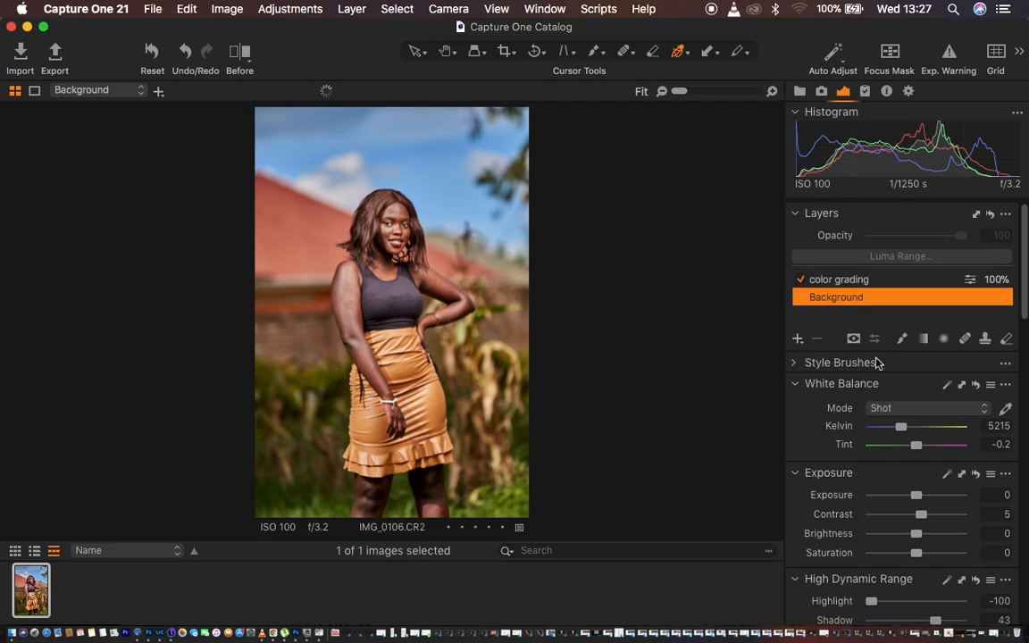
scroll(882, 453, down, 15)
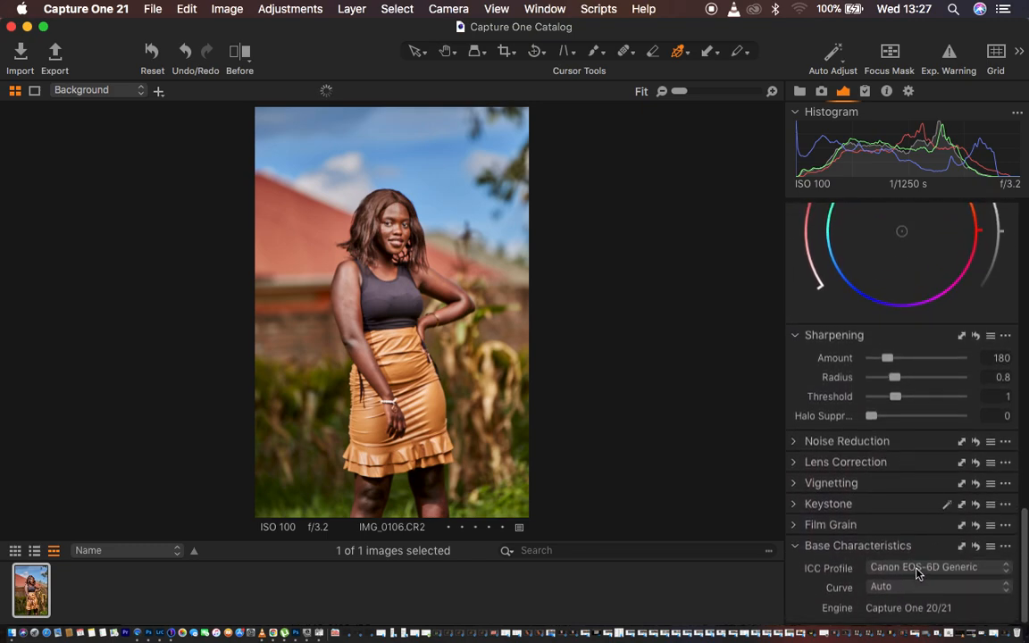
click(917, 572)
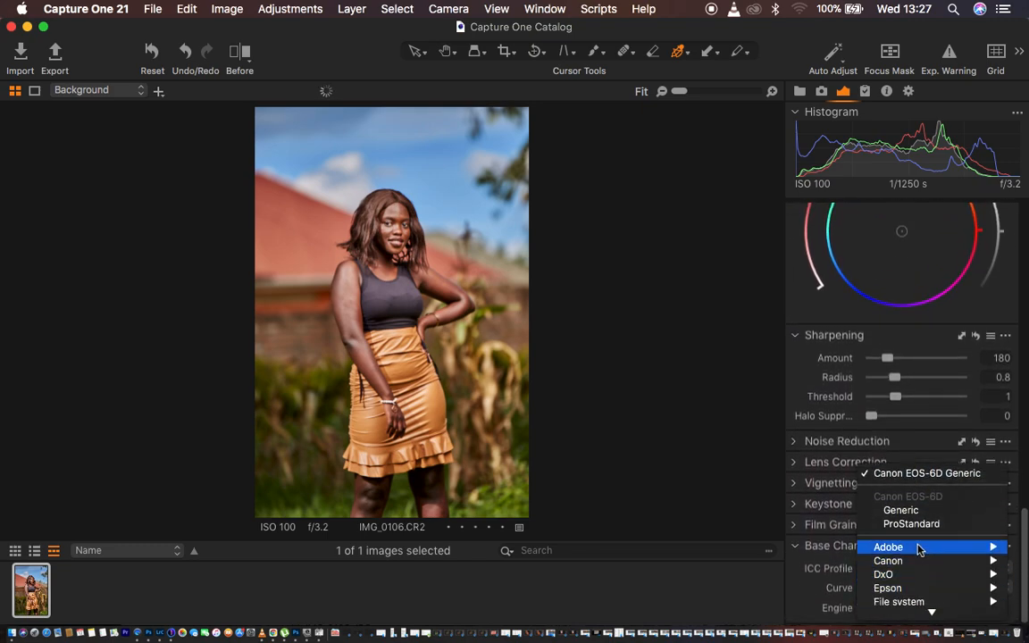
click(897, 524)
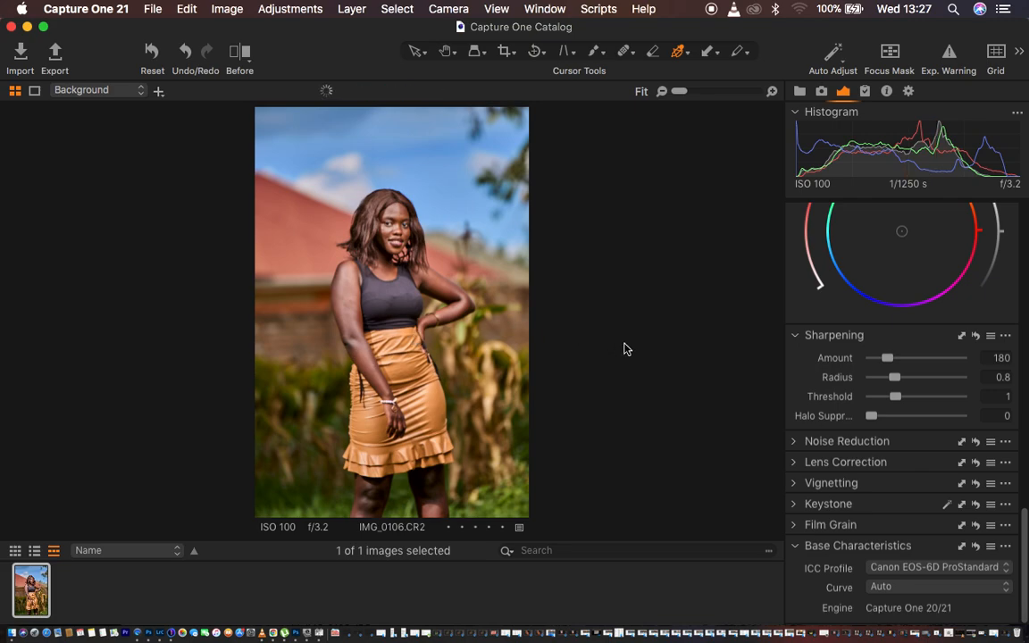
On the color grading layer, shift the blue range's hue to -29.7 in the basic Color Editor
scroll(919, 326, up, 10)
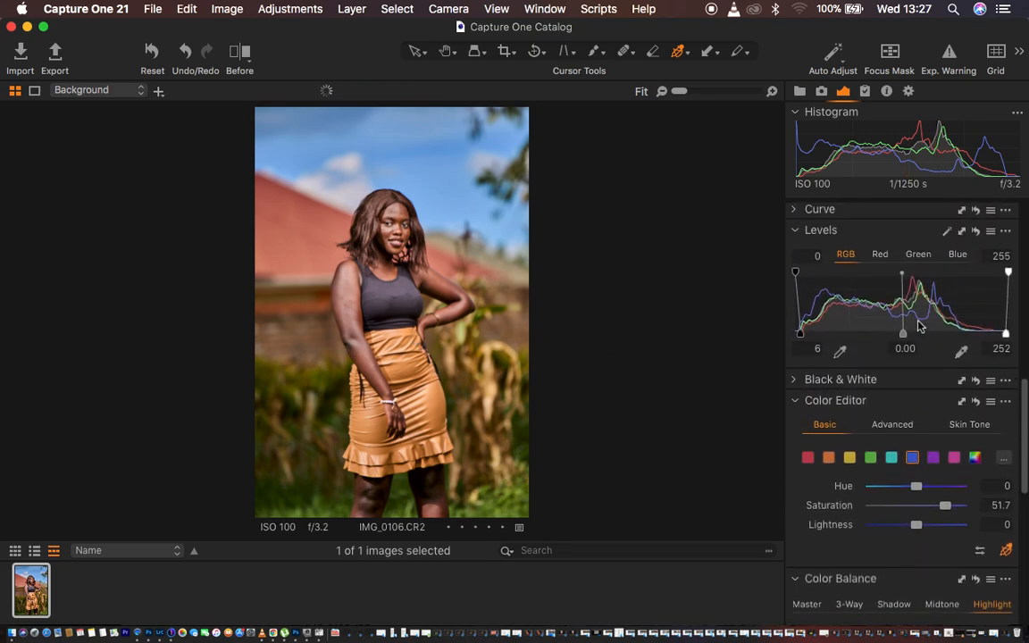
scroll(919, 326, up, 10)
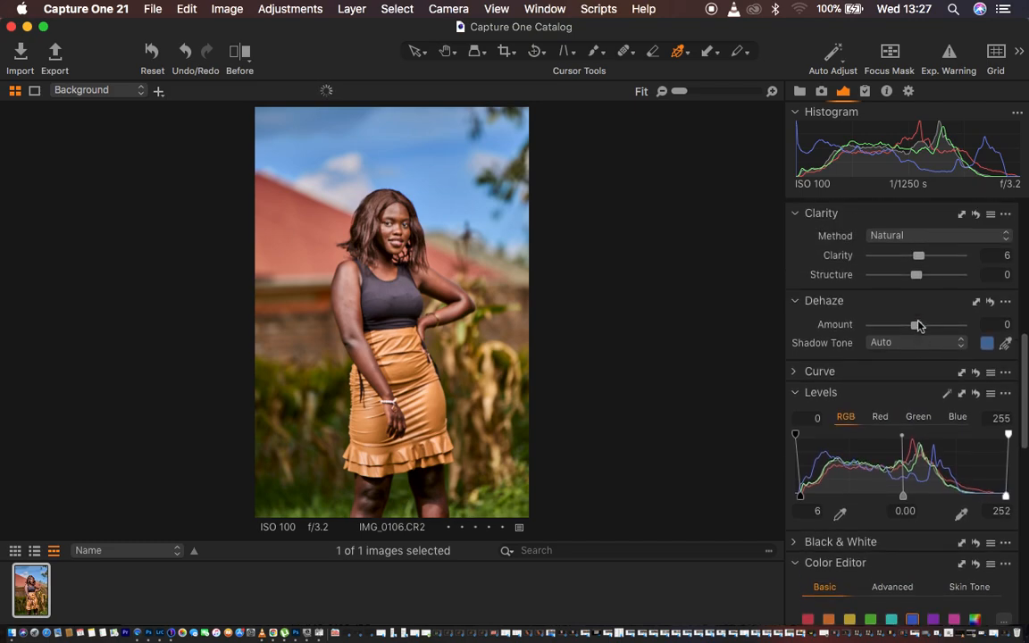
click(859, 279)
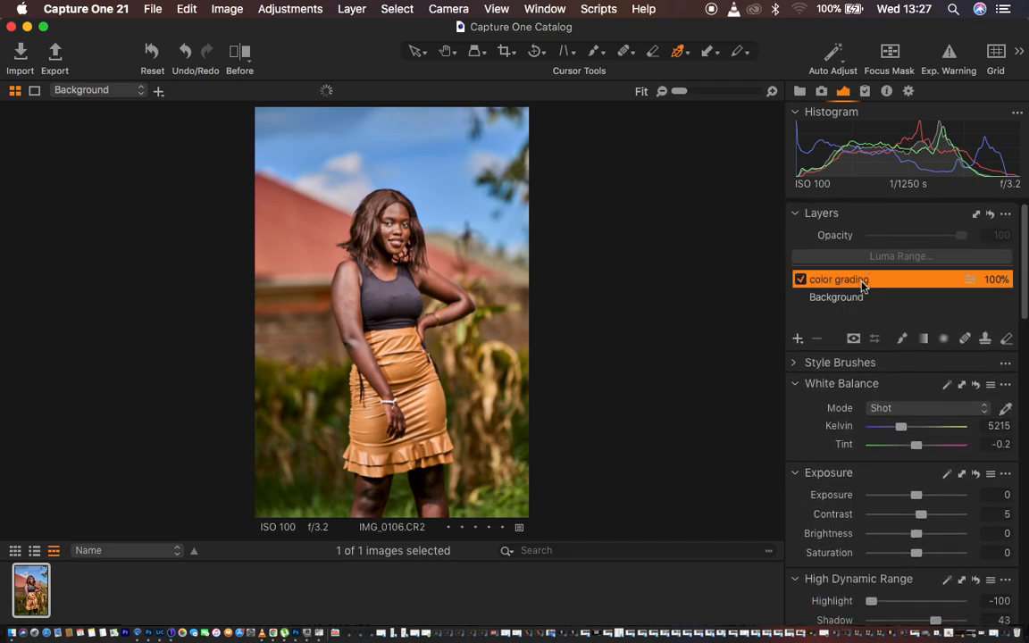
scroll(904, 516, down, 10)
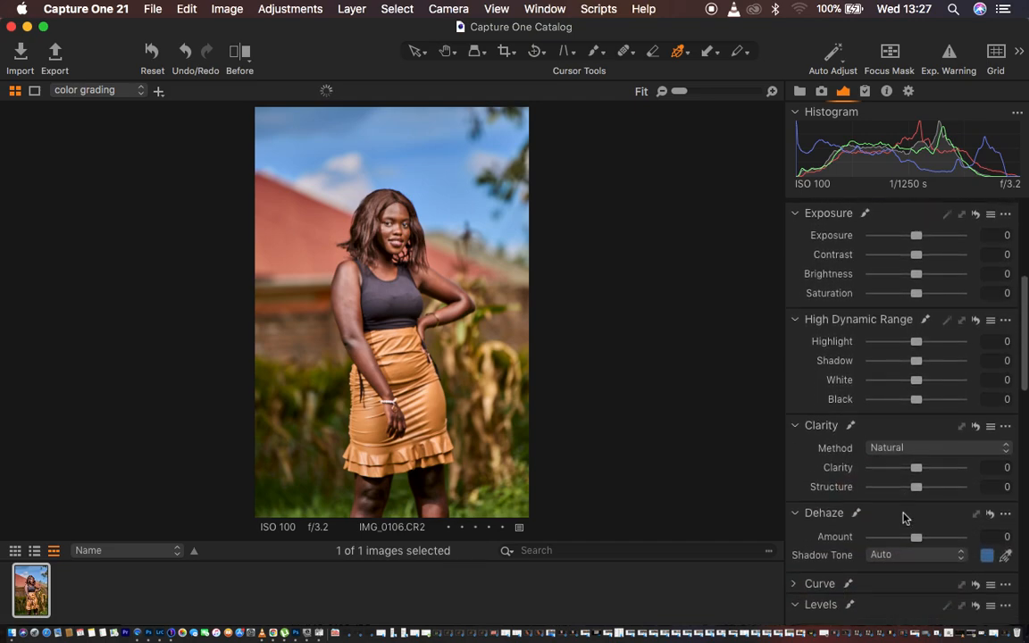
scroll(907, 517, down, 5)
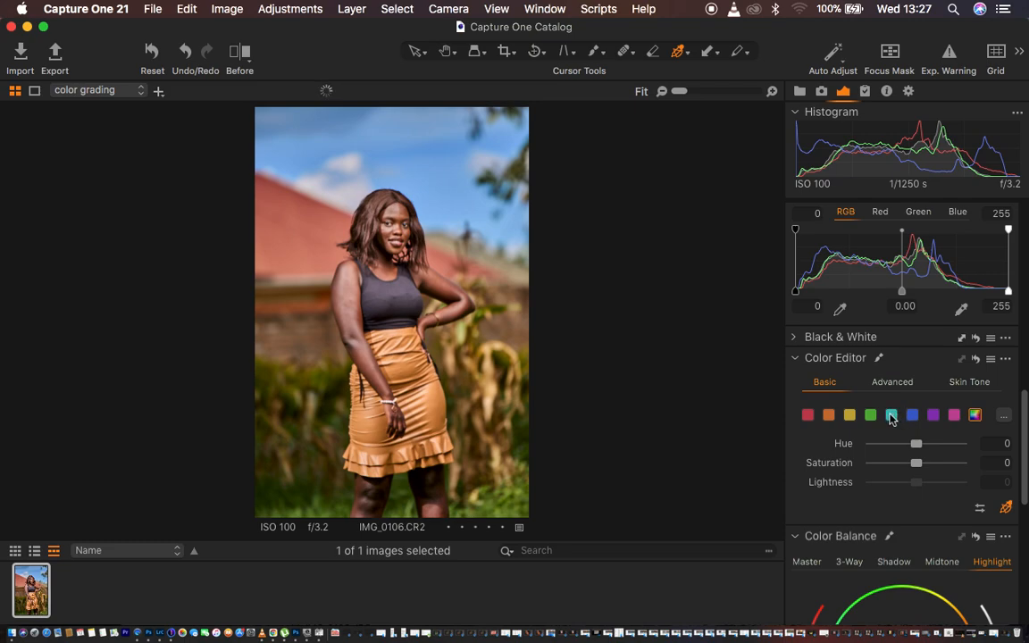
click(912, 414)
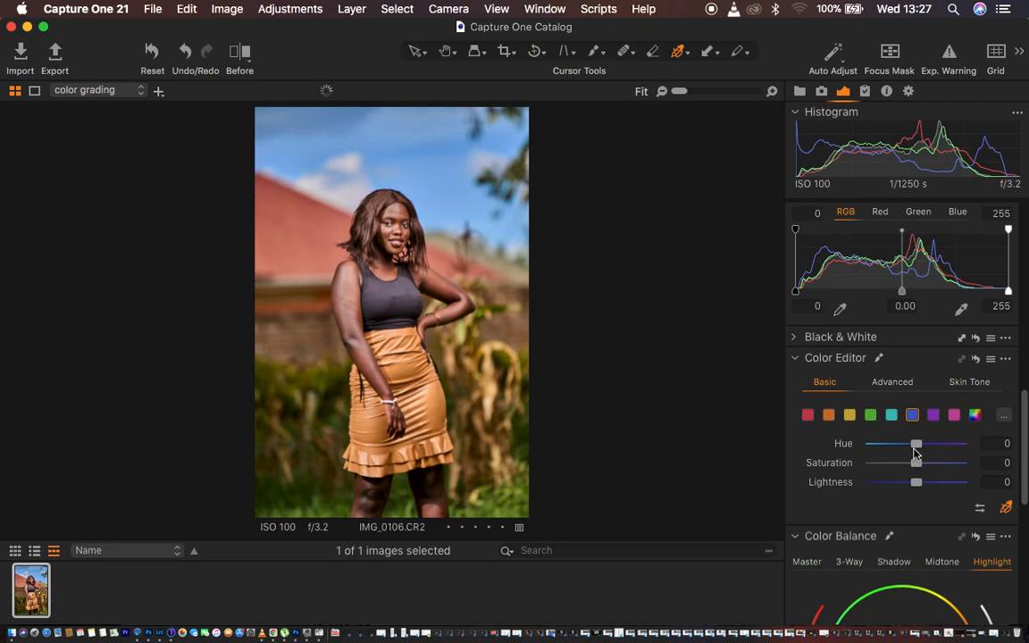
click(915, 445)
click(918, 448)
drag(919, 447, 875, 447)
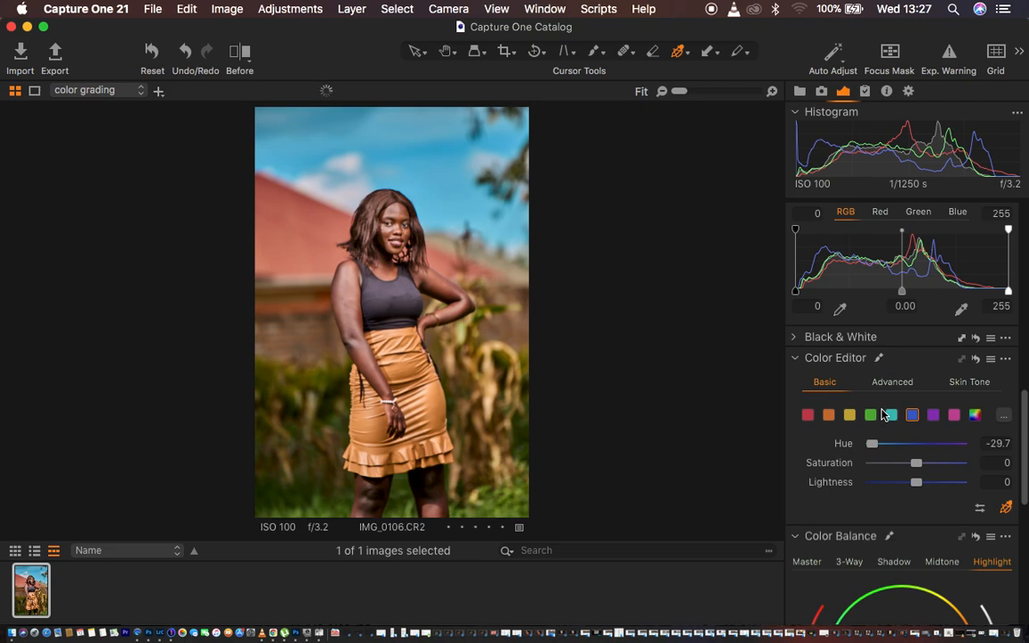
Try the green range's hue at -30, and settle it at 30 on the color grading layer
click(870, 414)
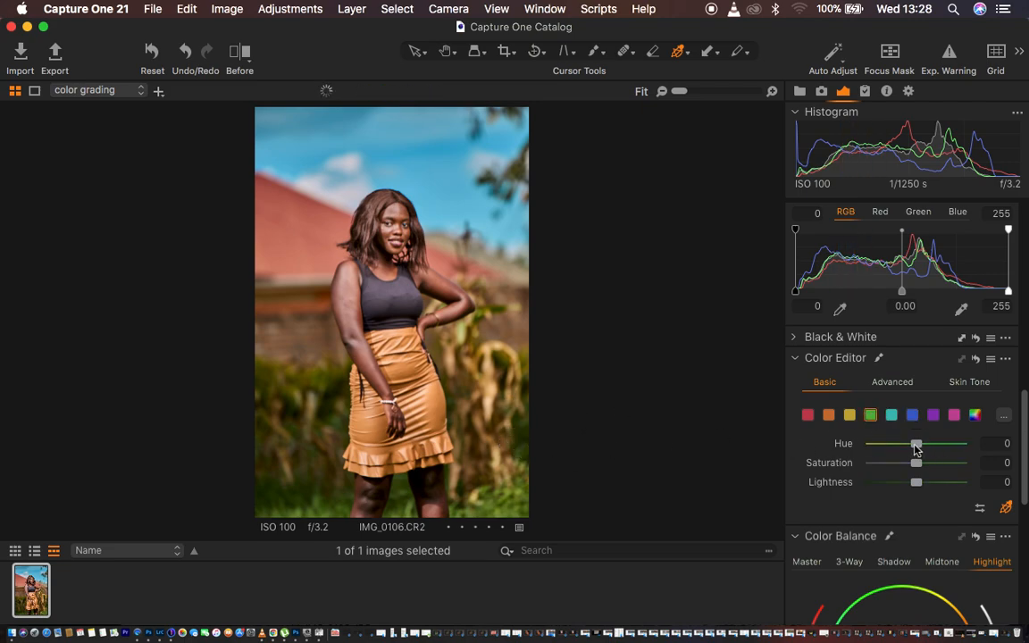
click(915, 447)
drag(915, 446, 870, 449)
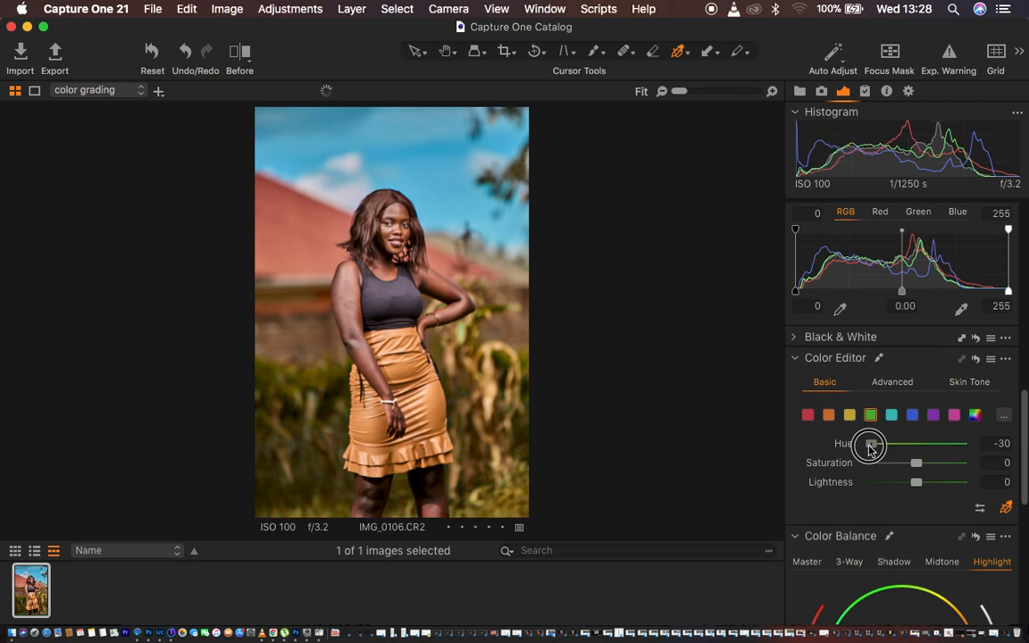
drag(870, 449, 869, 444)
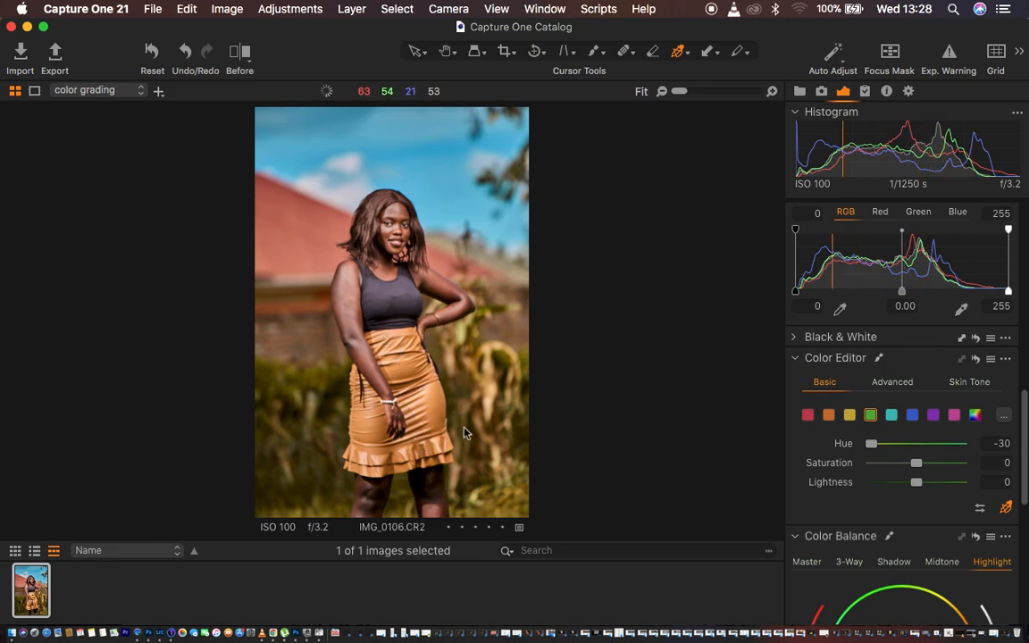
drag(885, 441, 968, 445)
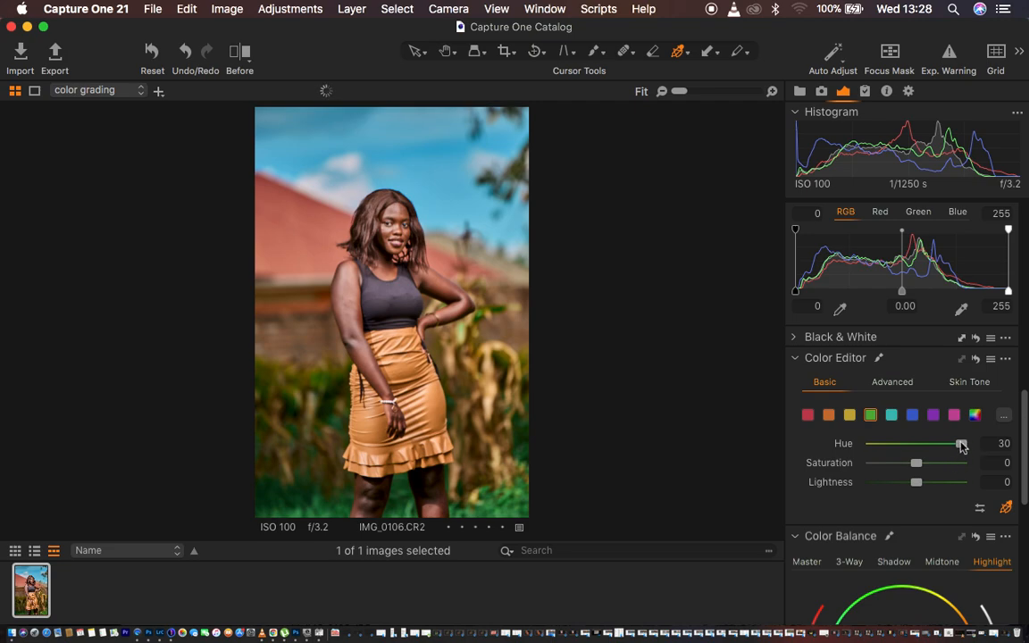
Adjust the yellow range of the color grading layer to a hue of 23.1 and a saturation of -16.3
click(849, 415)
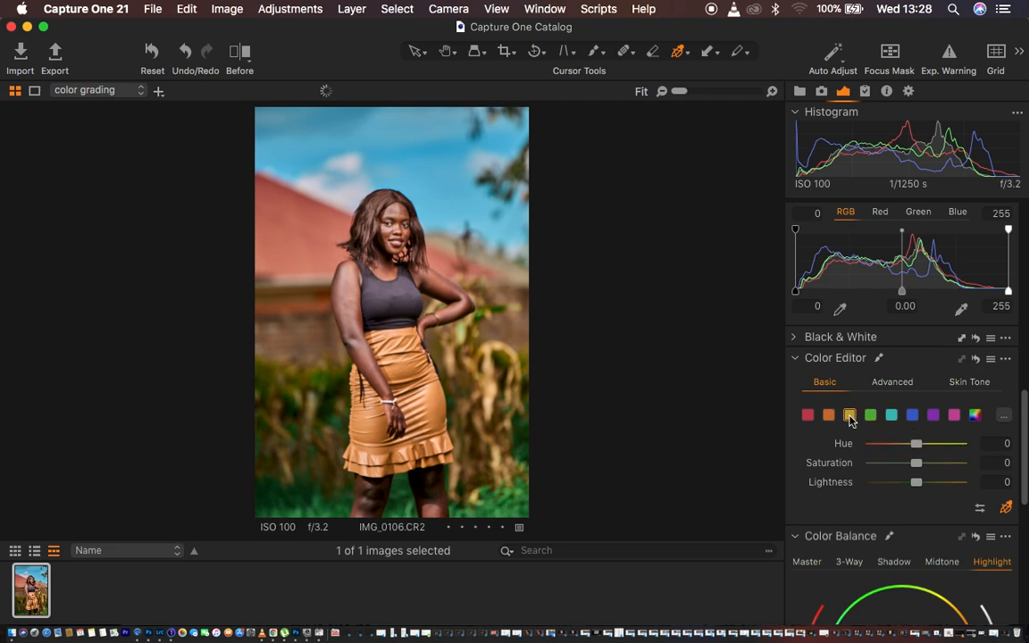
drag(926, 449, 971, 449)
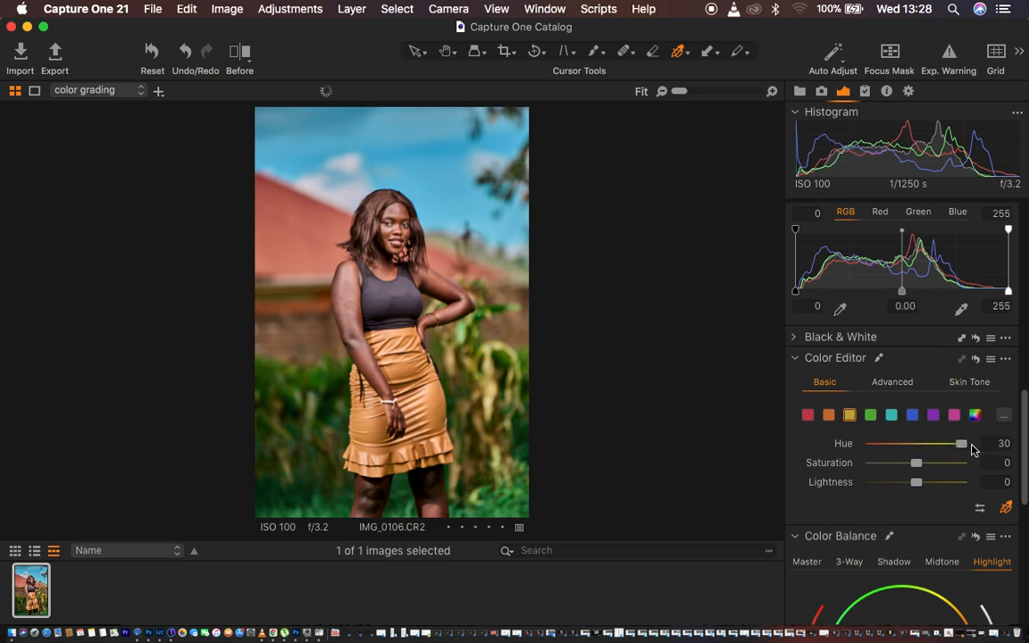
drag(962, 445, 904, 465)
click(869, 414)
click(849, 414)
drag(906, 466, 908, 466)
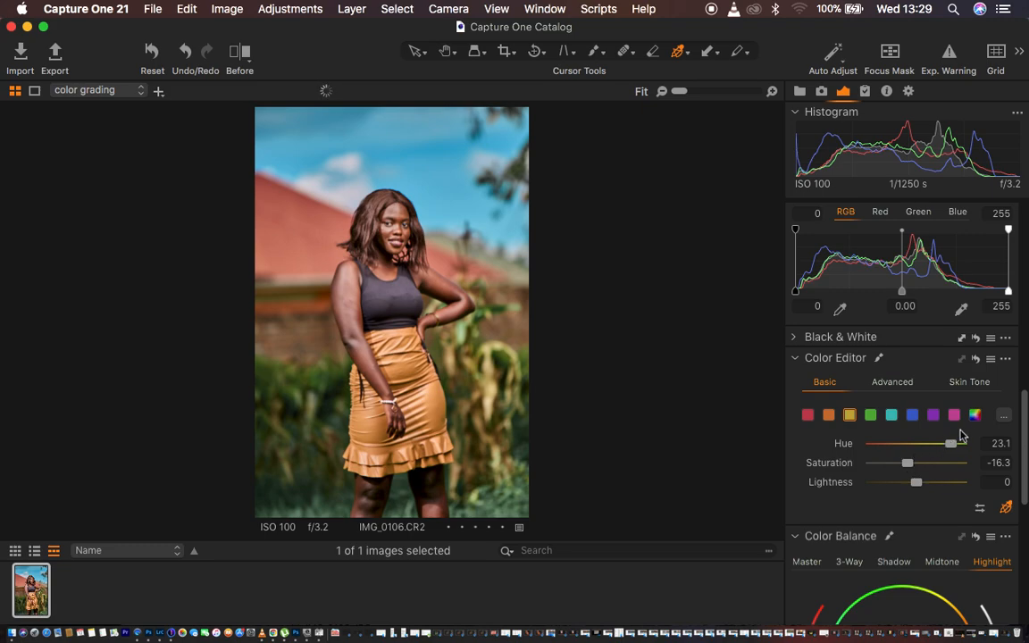
Sample the skin color from the woman's face for the Color Editor's skin tone correction
click(968, 382)
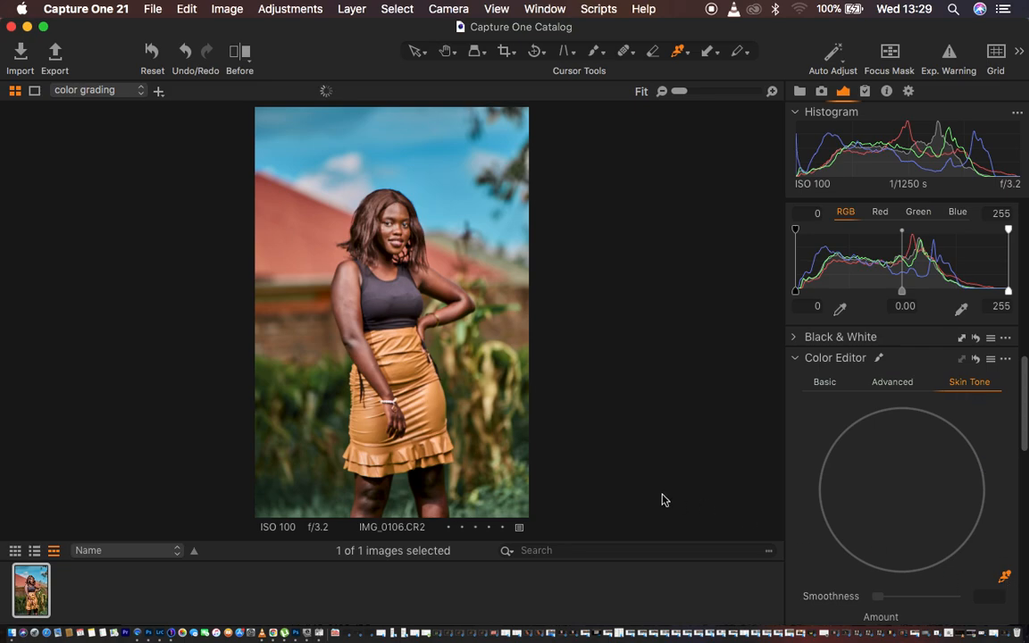
key(super+equal)
key(super+equal)
key(super+equal)
key(super+equal)
key(super+equal)
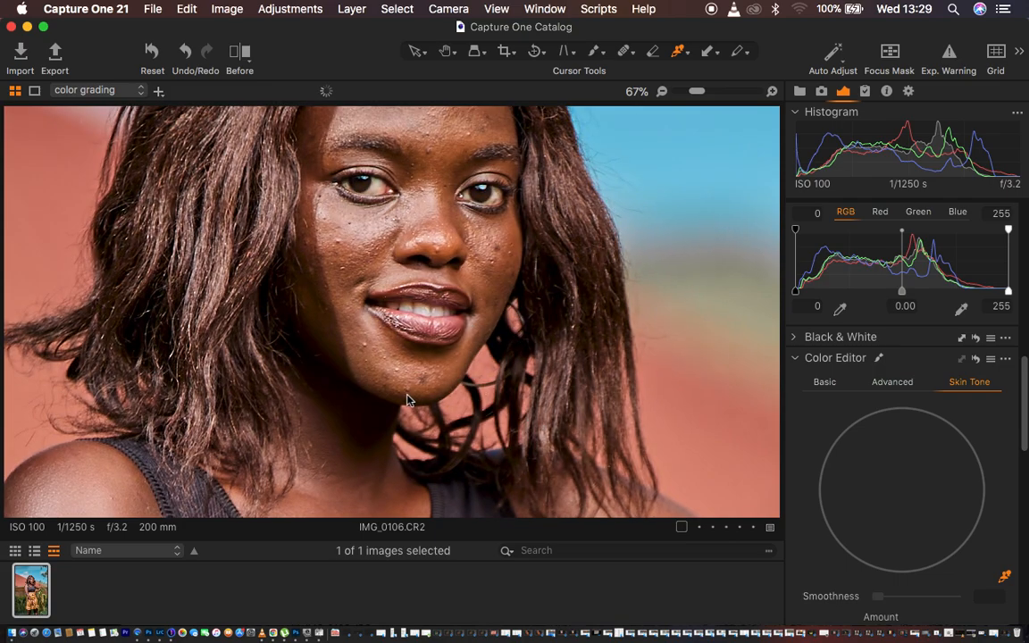
drag(368, 332, 576, 298)
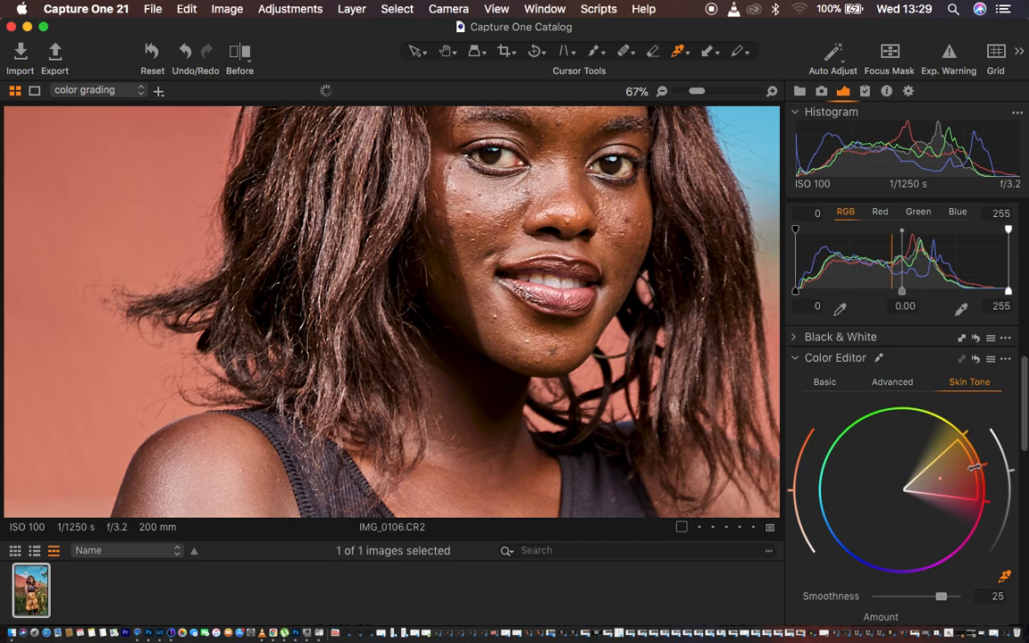
key(super+0)
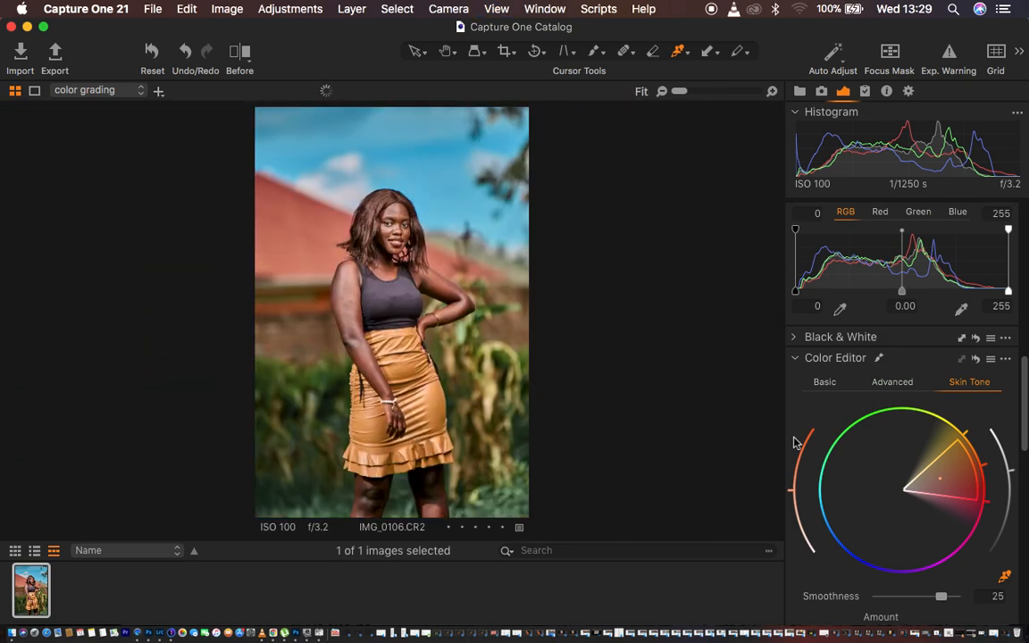
Even out the skin tones with a uniformity hue of 69.7 and a uniformity saturation of 54.3
scroll(937, 525, down, 5)
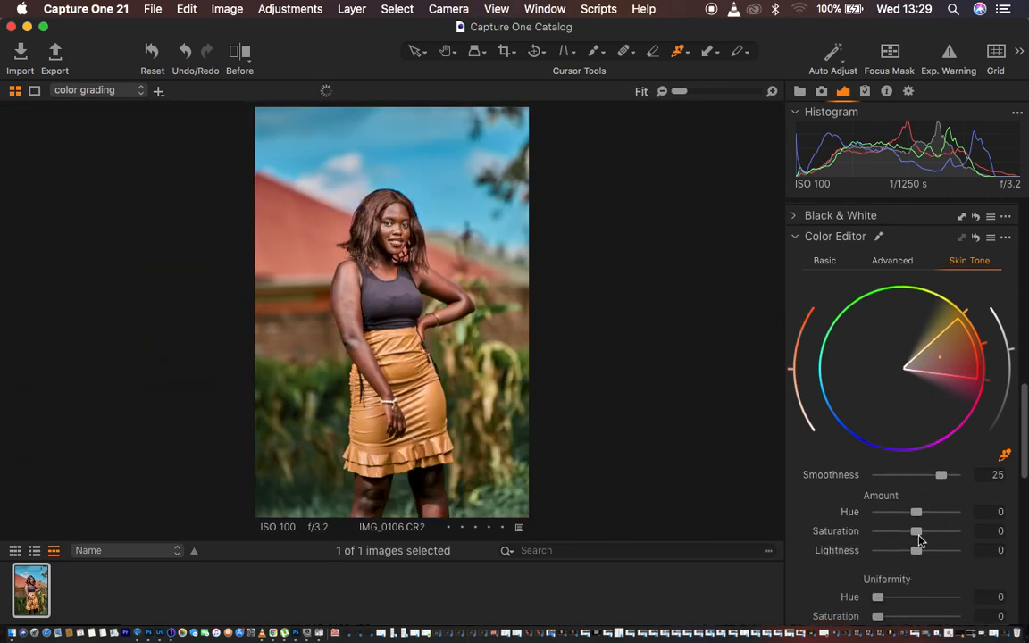
scroll(901, 540, down, 3)
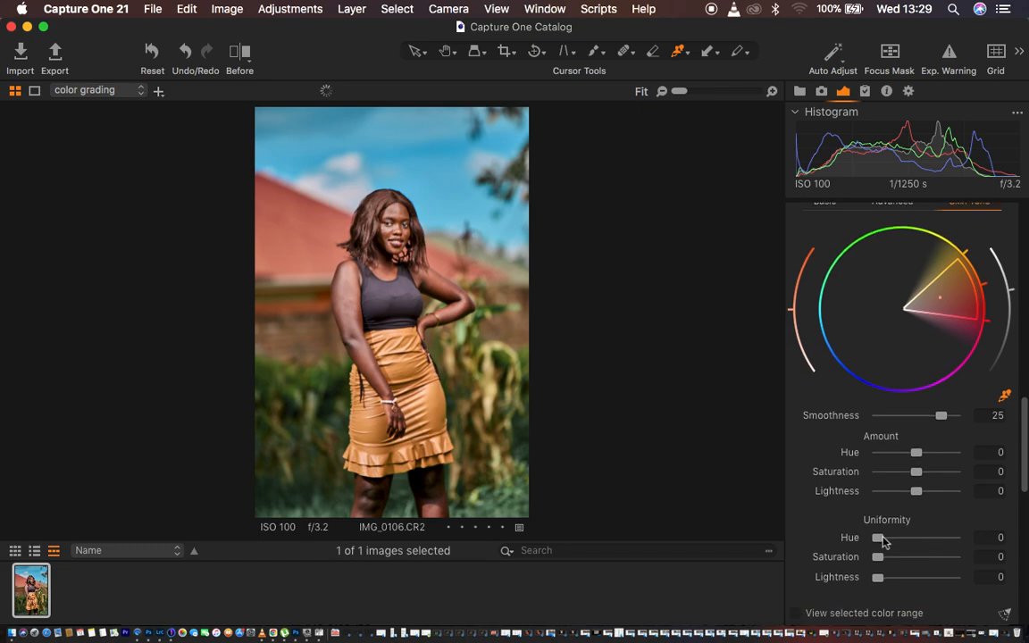
key(super+plus)
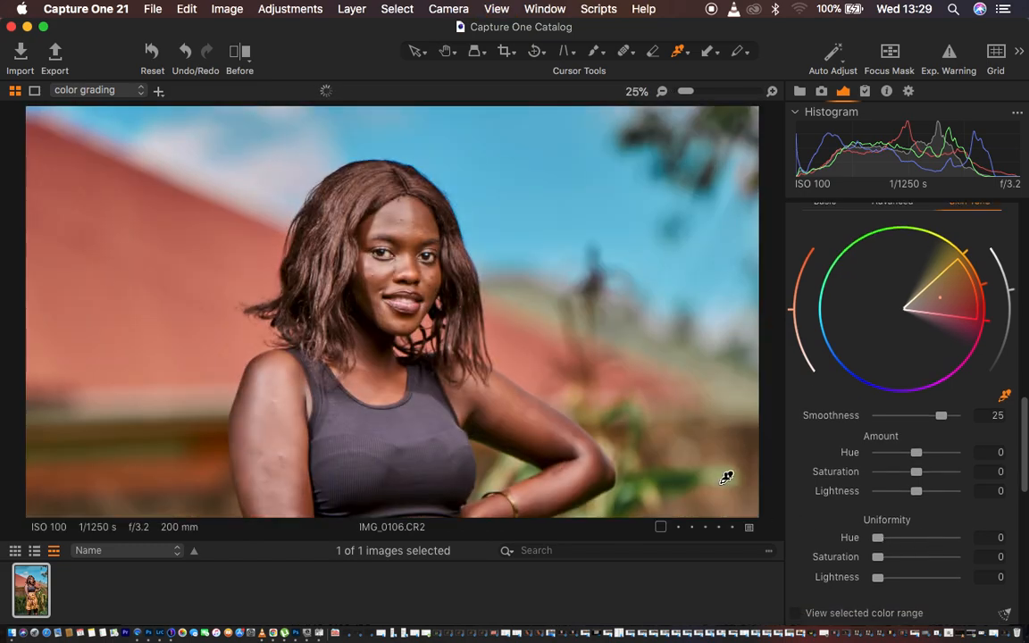
drag(879, 538, 950, 544)
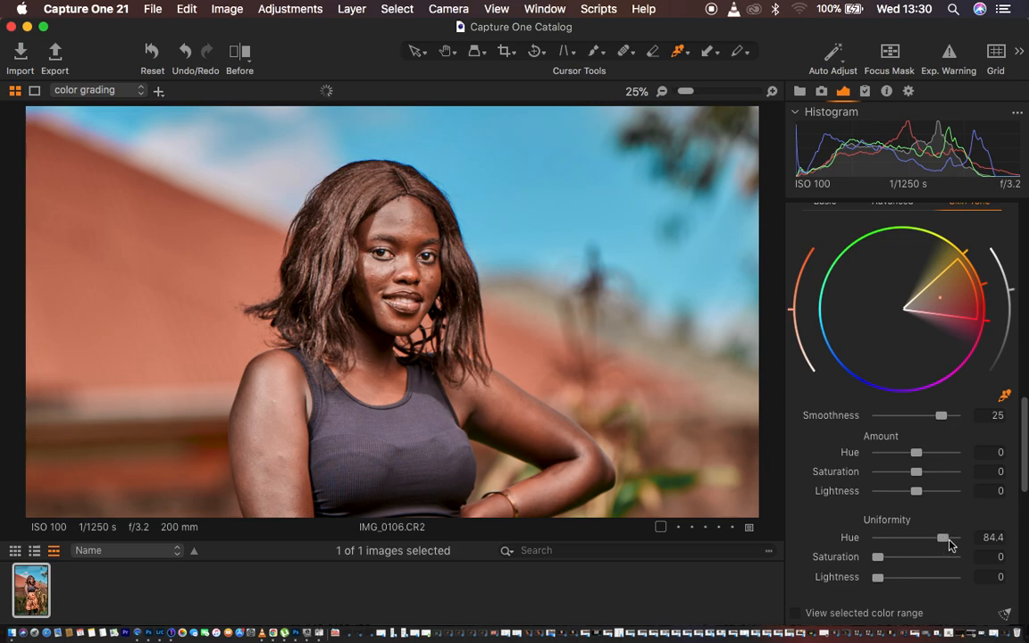
drag(879, 563, 934, 562)
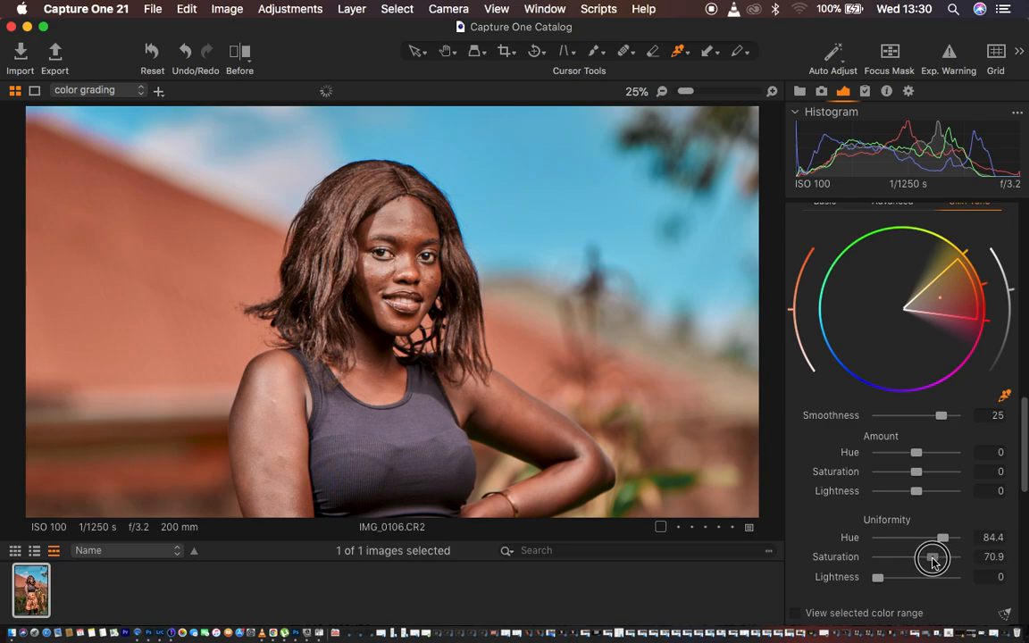
key(super+0)
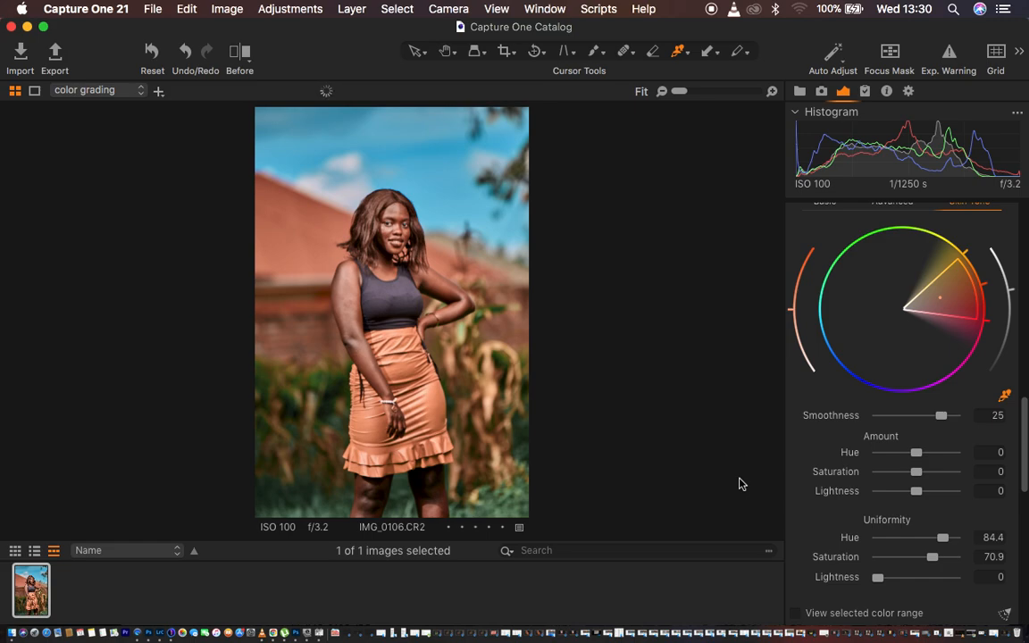
drag(948, 540, 922, 560)
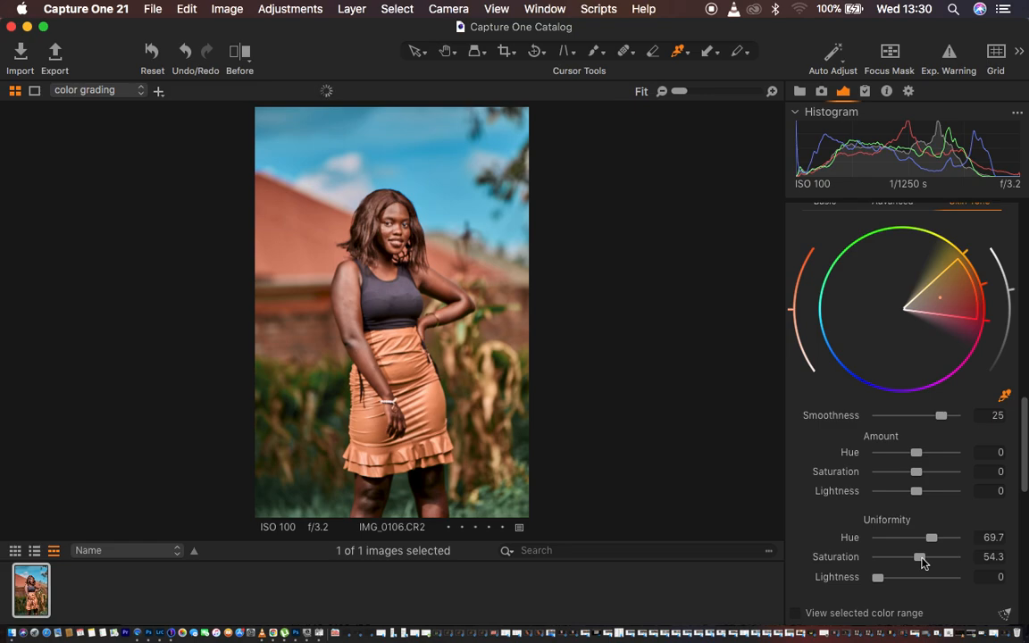
Tint the highlights green in Color Balance and reduce the tint's saturation to a subtle level
scroll(928, 558, down, 10)
scroll(961, 555, down, 2)
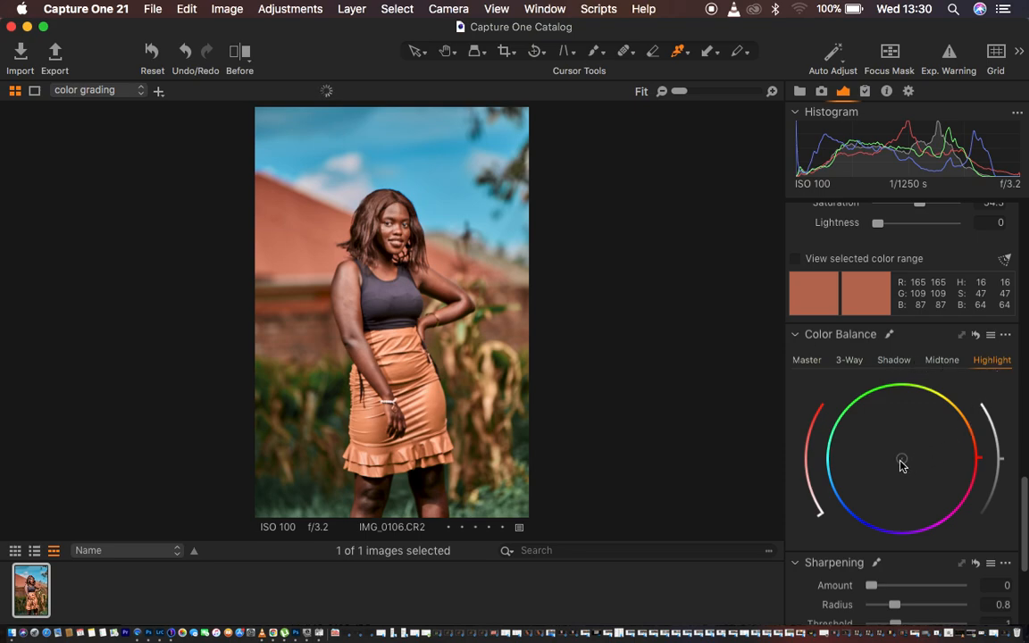
drag(901, 463, 855, 416)
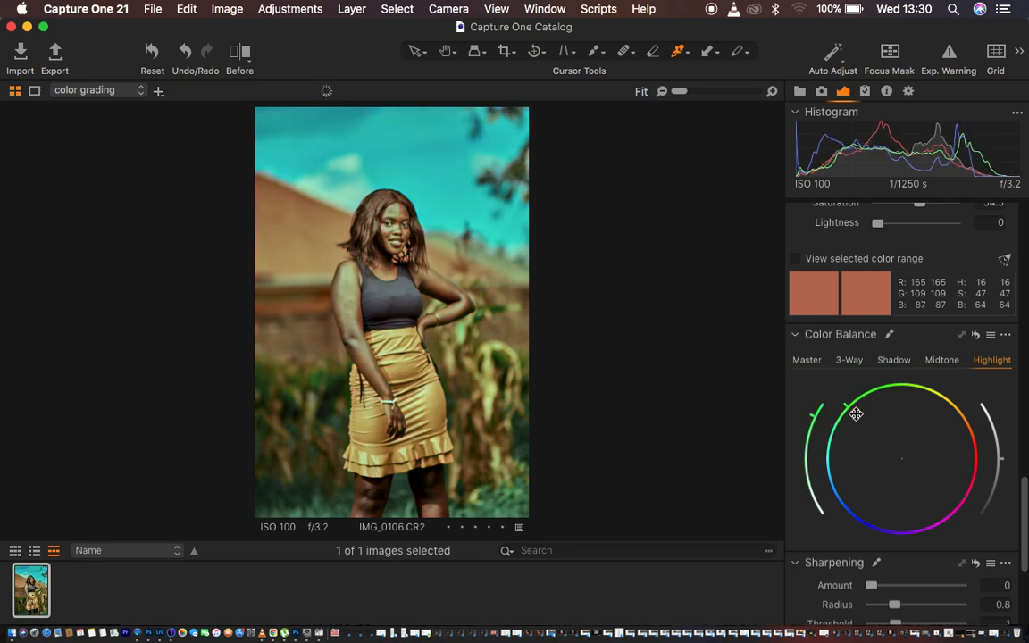
drag(809, 416, 808, 491)
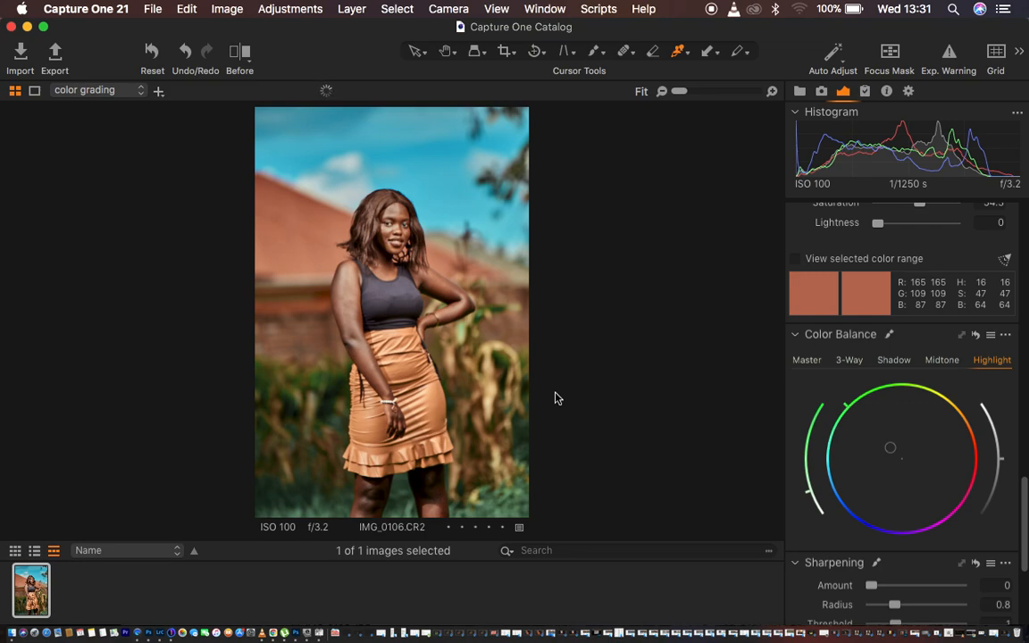
Lower the color grading layer's High Dynamic Range highlights to -72 and whites to -23
scroll(859, 366, up, 10)
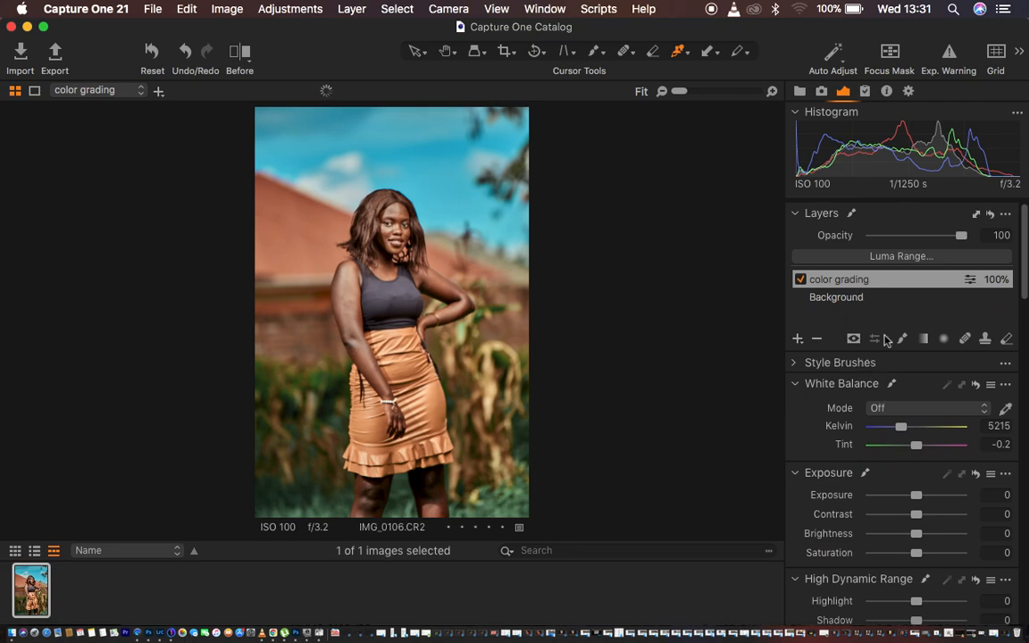
scroll(816, 482, down, 3)
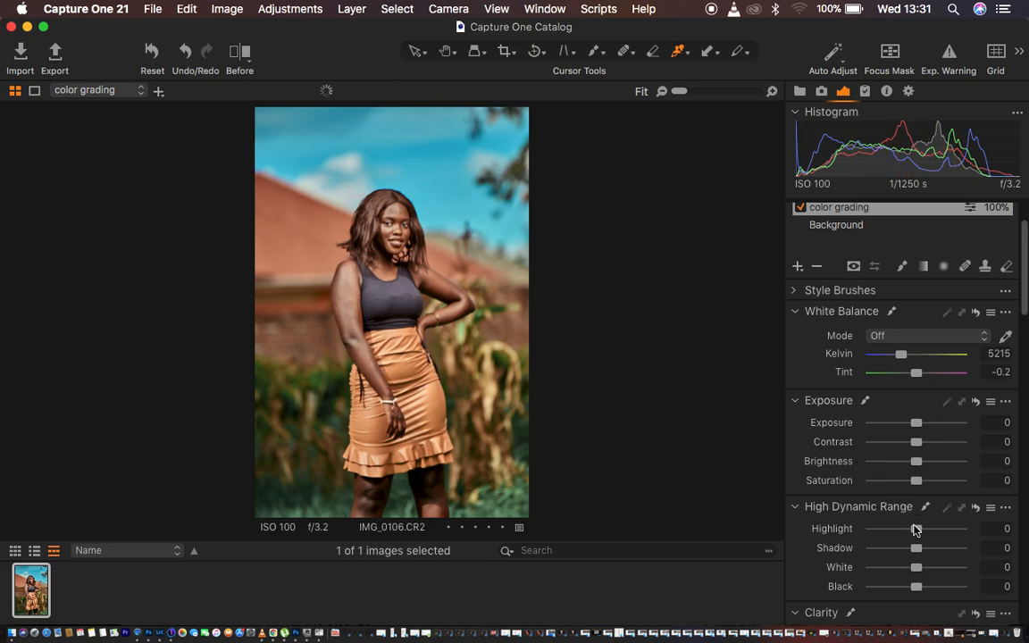
drag(915, 529, 884, 534)
drag(916, 568, 907, 571)
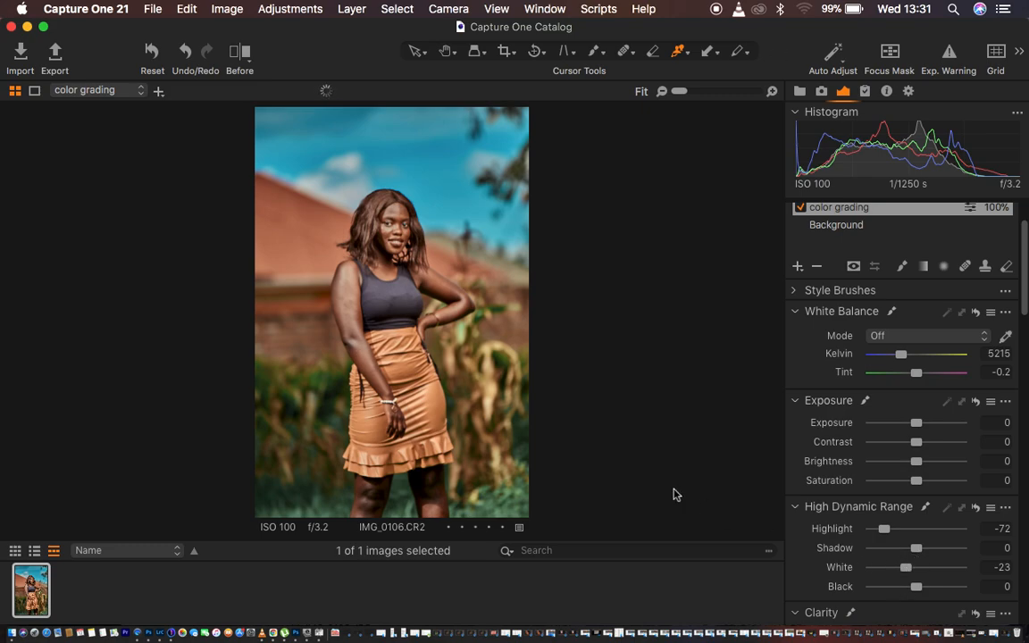
Compare the original with the color-graded photo in the split before/after view, and leave the comparison
click(237, 52)
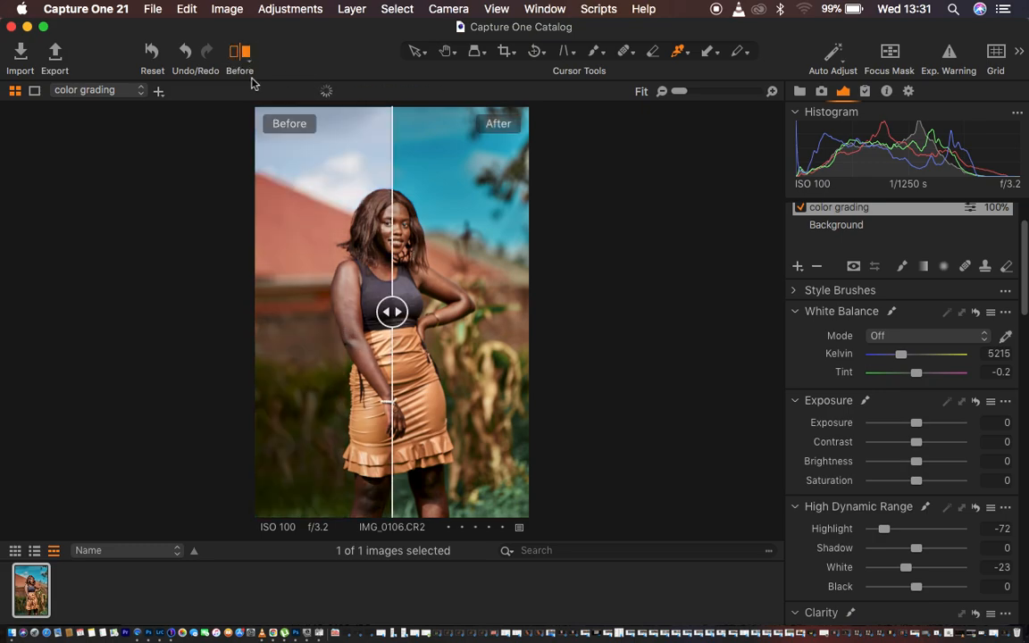
drag(297, 307, 236, 259)
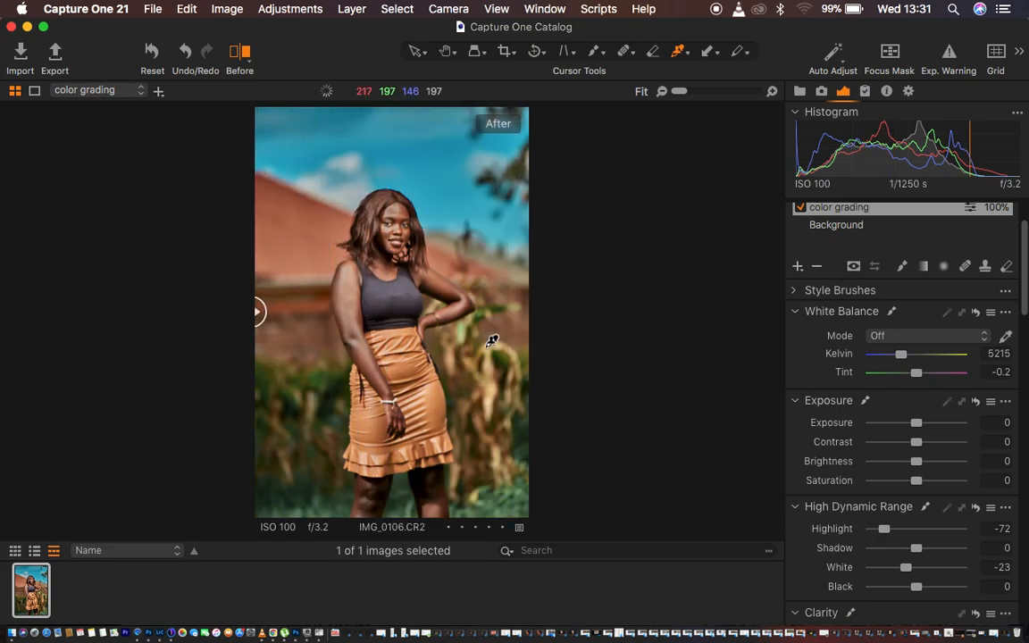
click(239, 56)
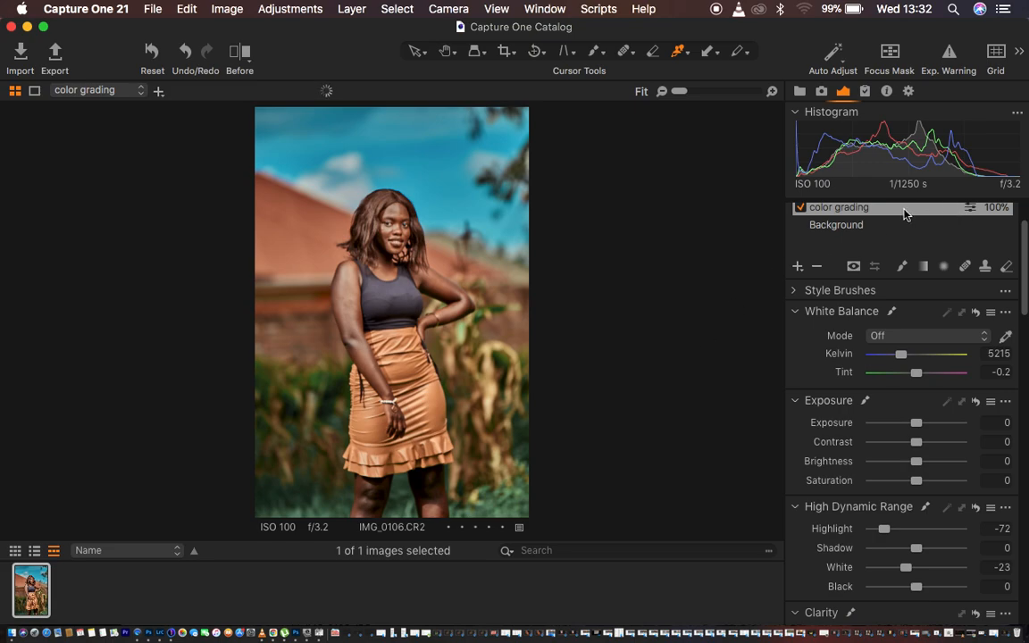
scroll(929, 233, up, 3)
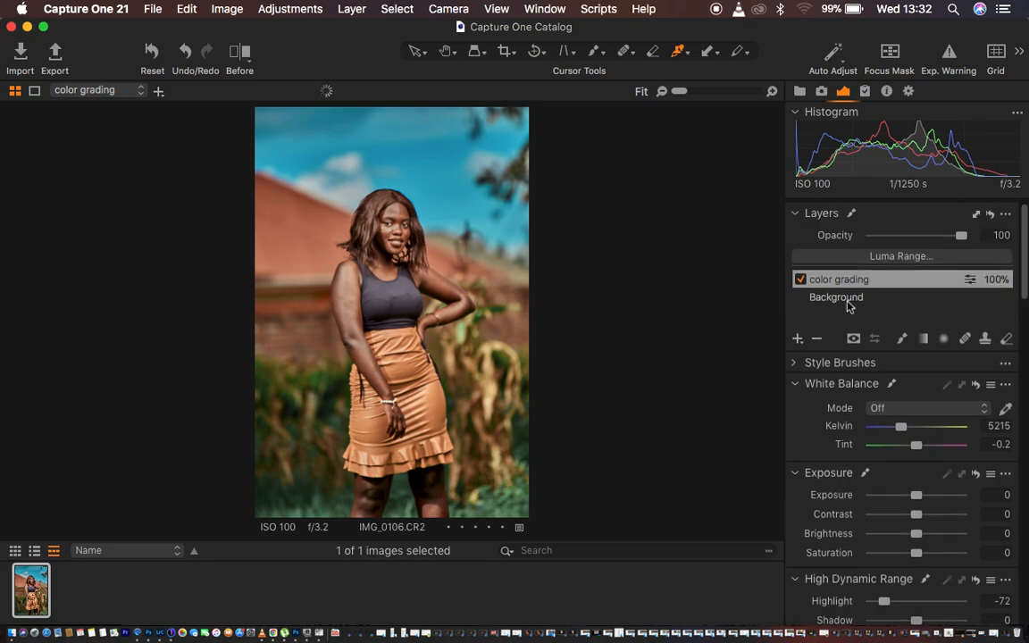
Save the color grading layer's adjustments as a style, excluding Highlight and White so only the color adjustments are included
right_click(898, 284)
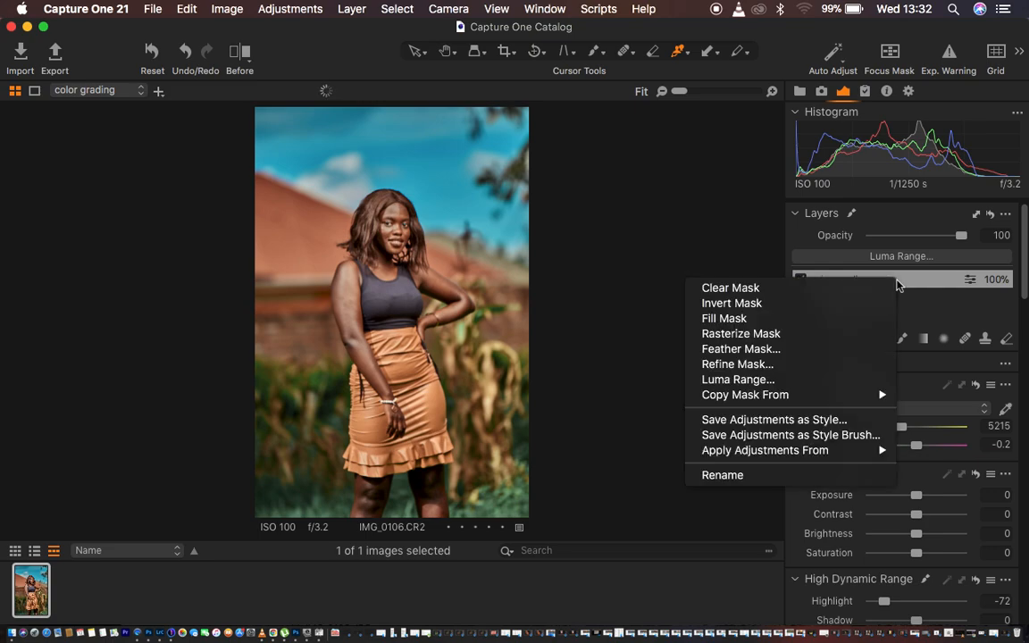
click(802, 423)
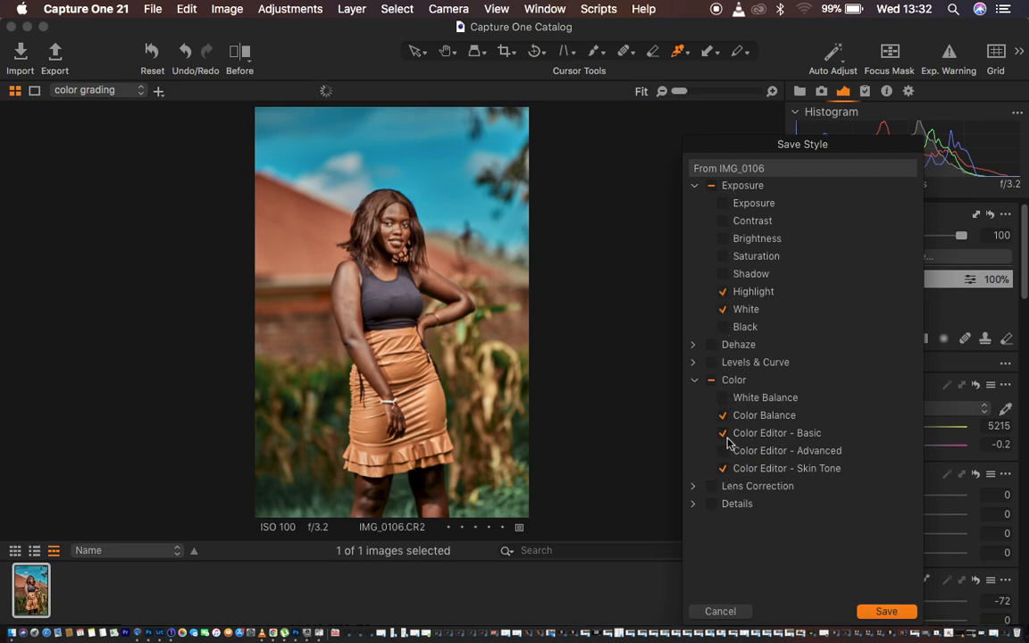
click(725, 293)
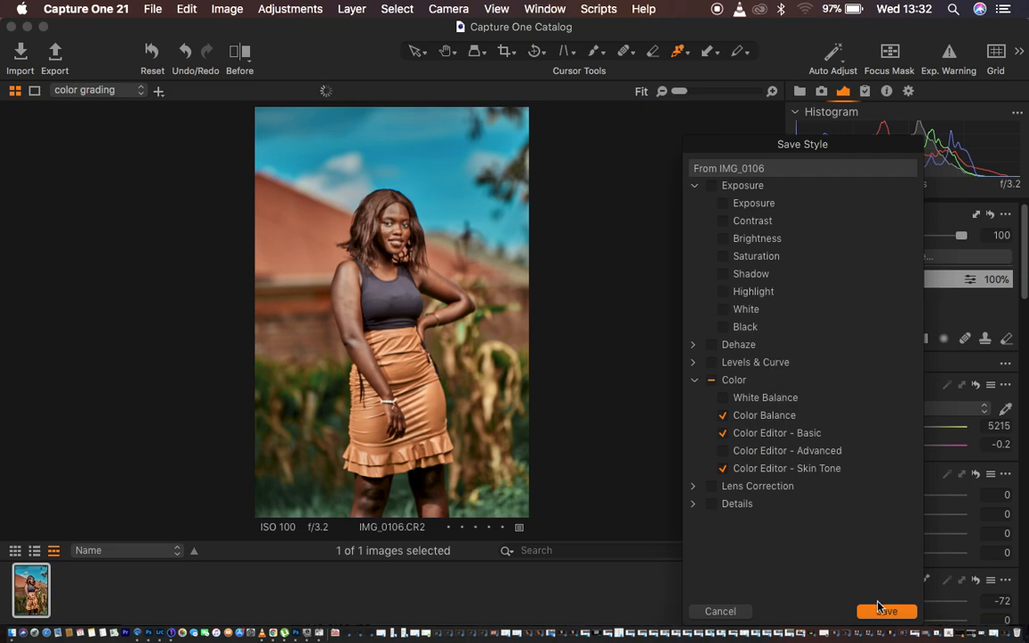
click(885, 611)
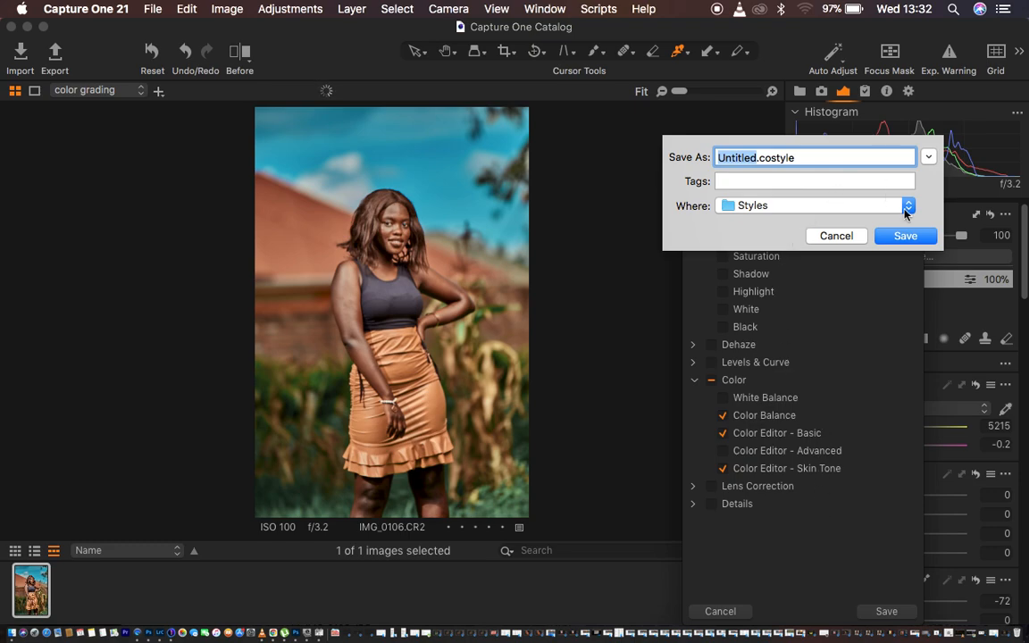
Name the style file "Ronnnix style" and save it to the Desktop
click(908, 206)
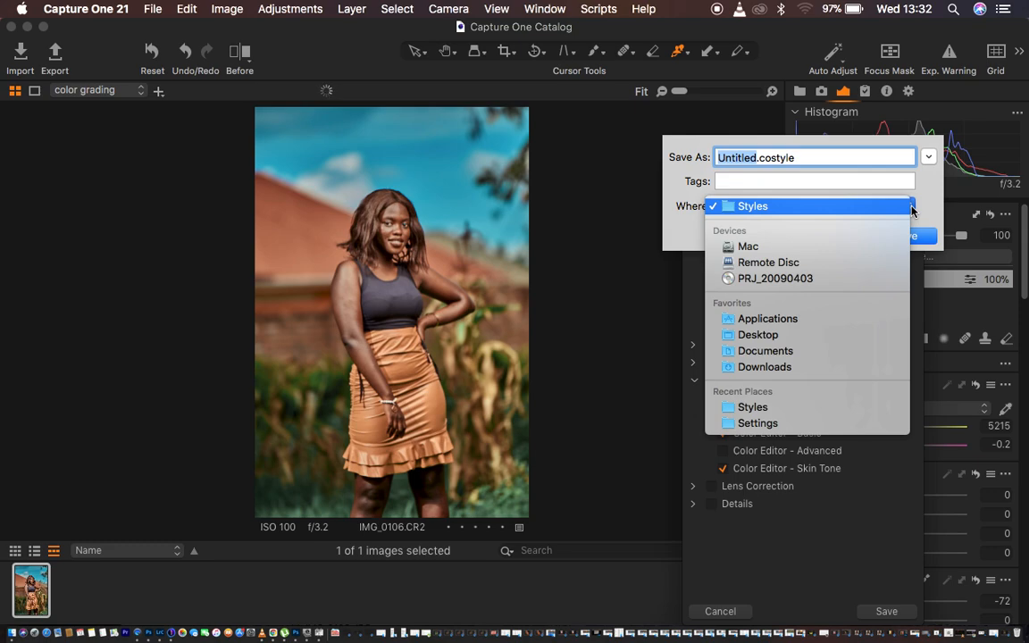
click(798, 344)
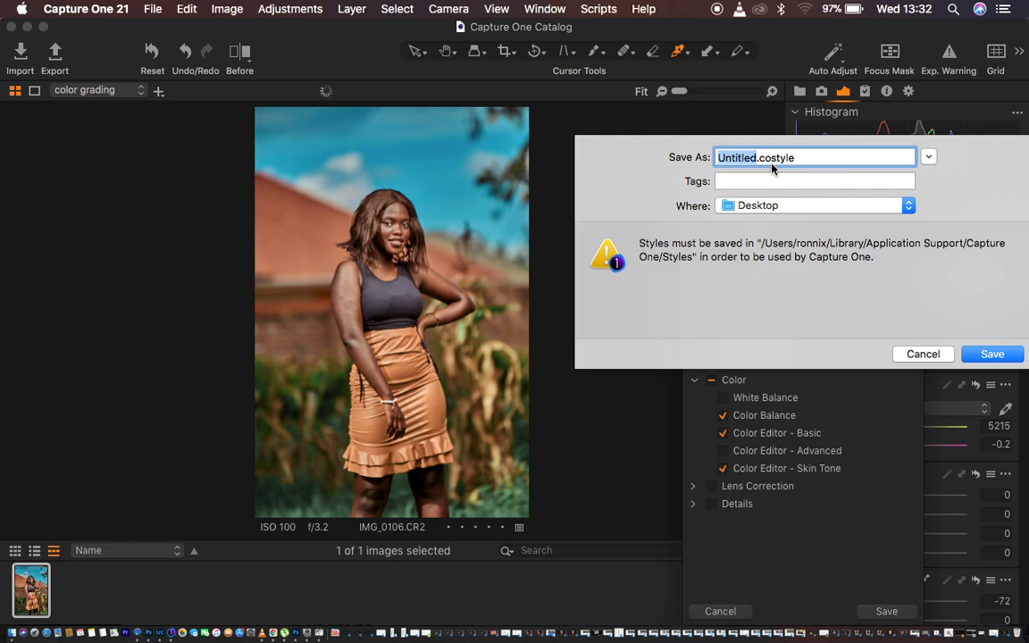
text(Ronnnix style)
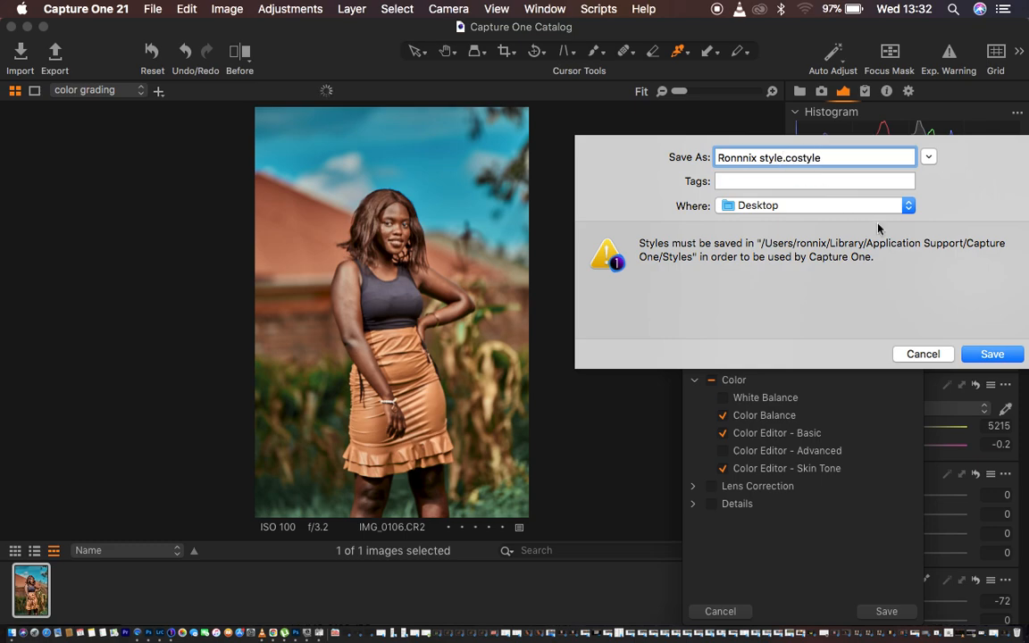
click(992, 354)
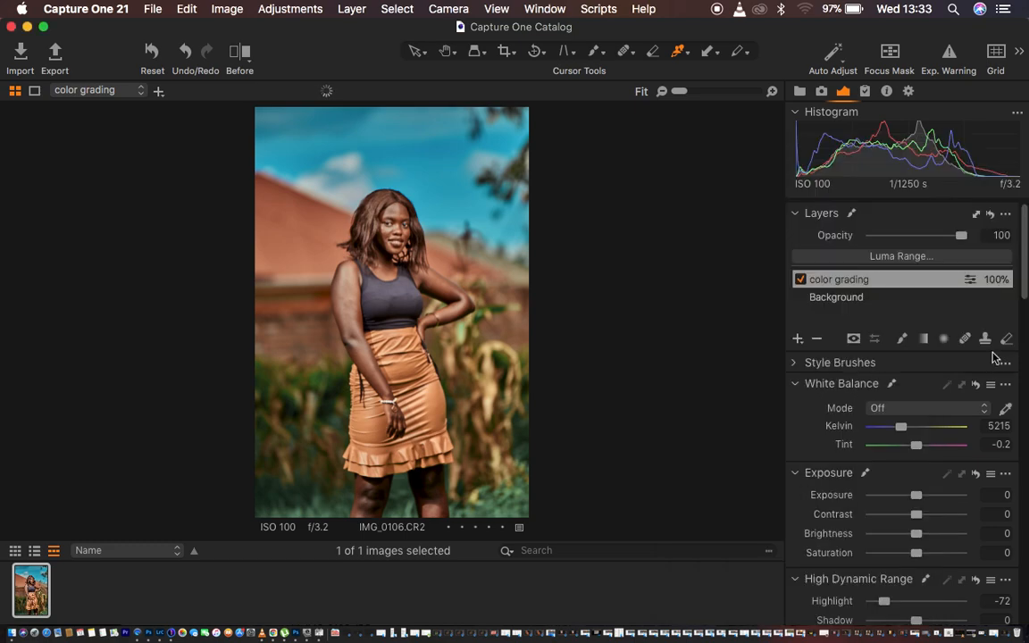